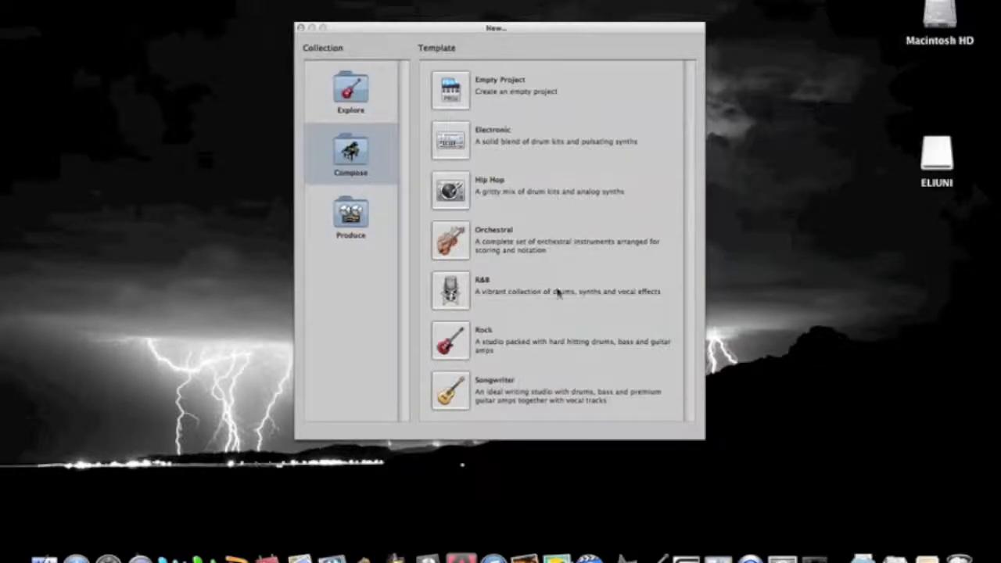
Look through the Produce and Explore template collections and create an empty project with one software instrument track.
click(349, 221)
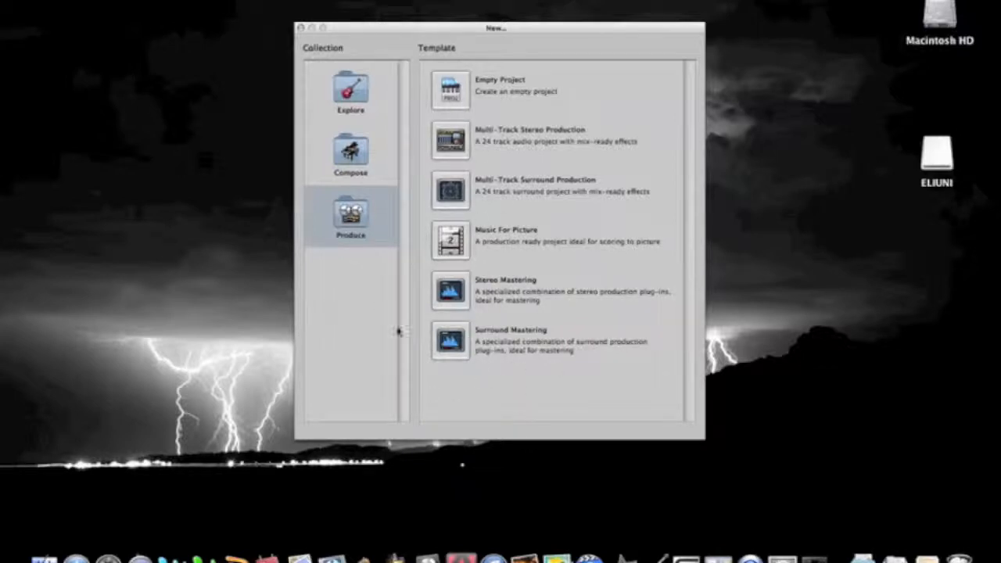
click(369, 103)
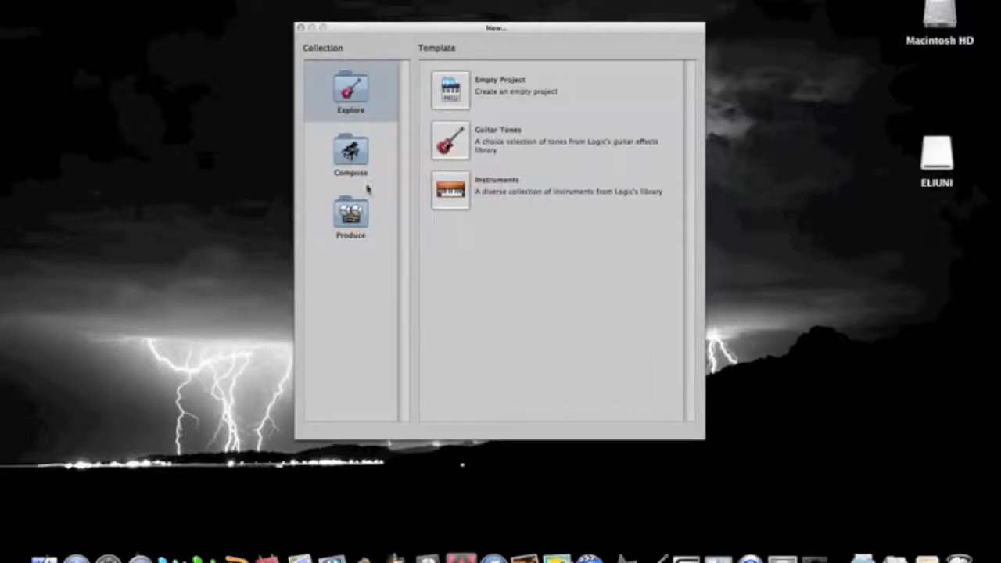
click(456, 95)
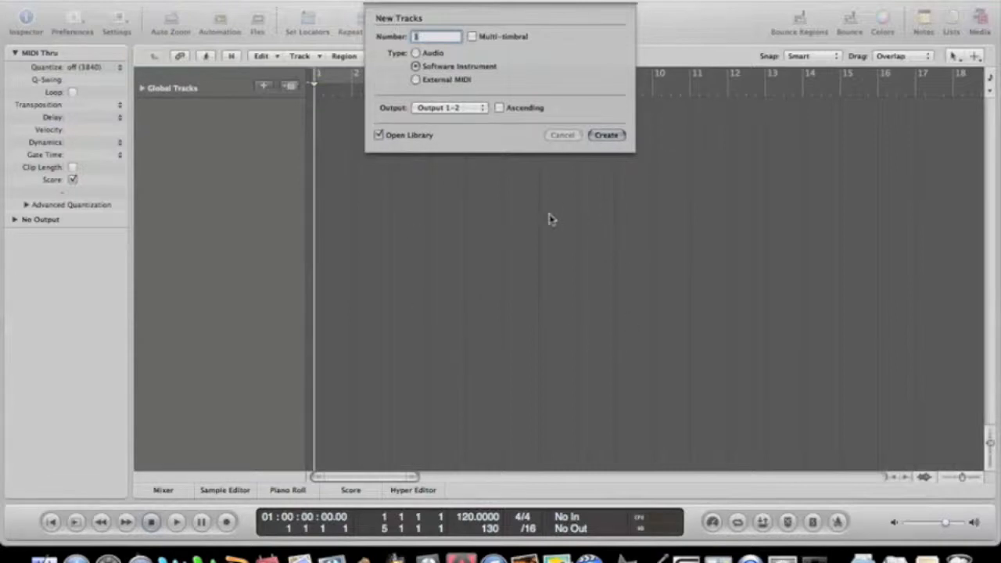
click(606, 135)
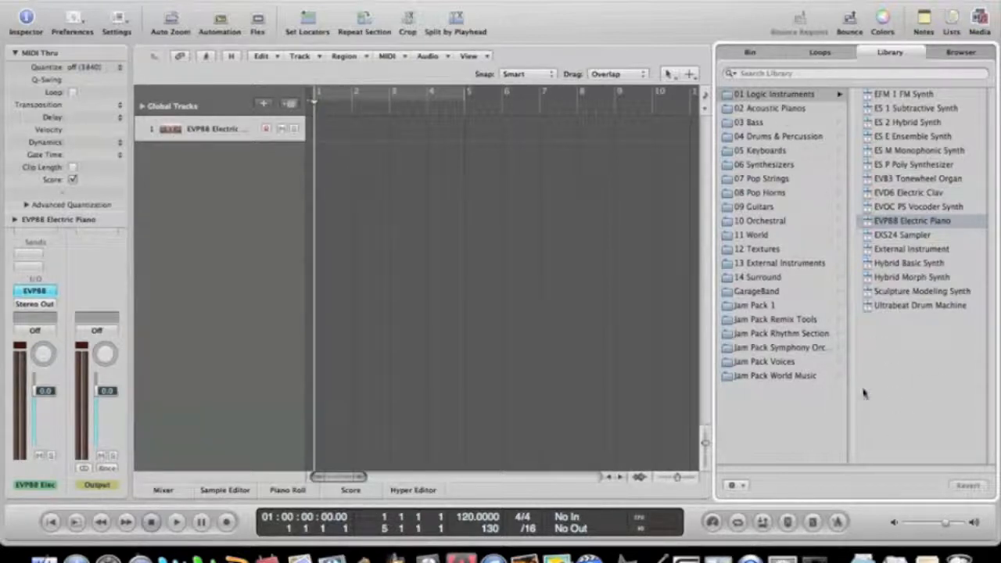
Hide the media area with the Library and collapse the MIDI Thru parameters in the Inspector.
click(980, 24)
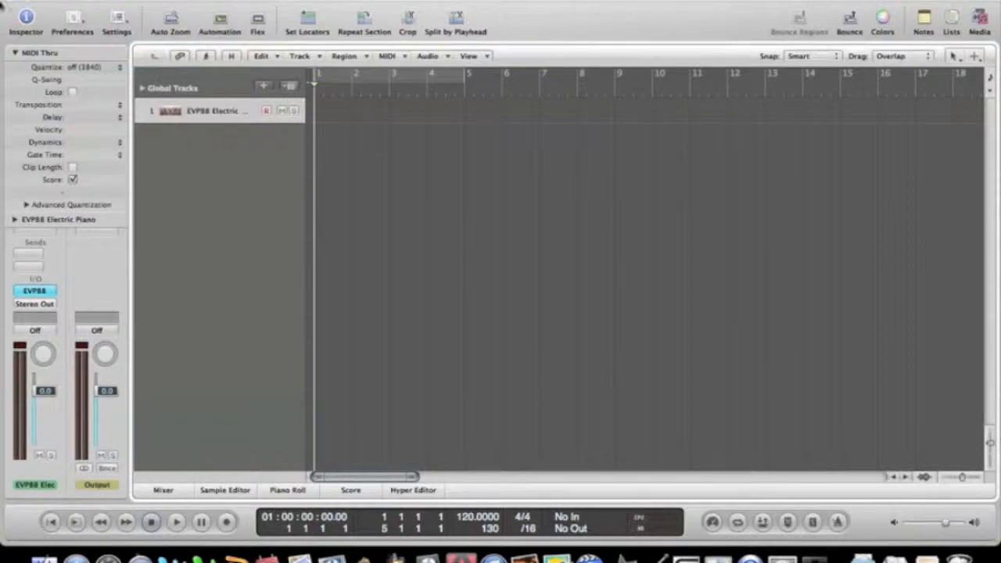
click(14, 52)
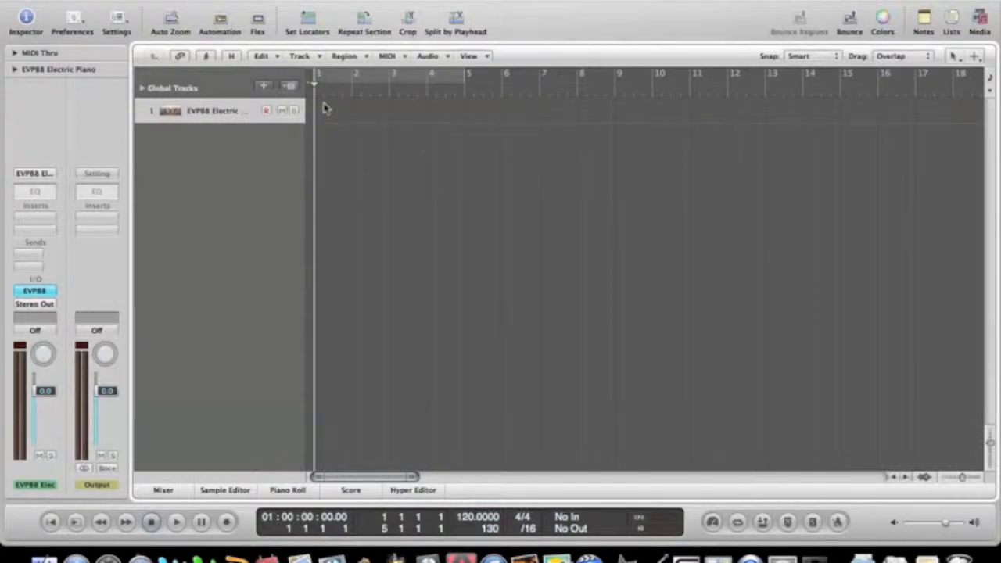
Play the empty arrangement briefly and return the playhead to the start of bar 1.
key(space)
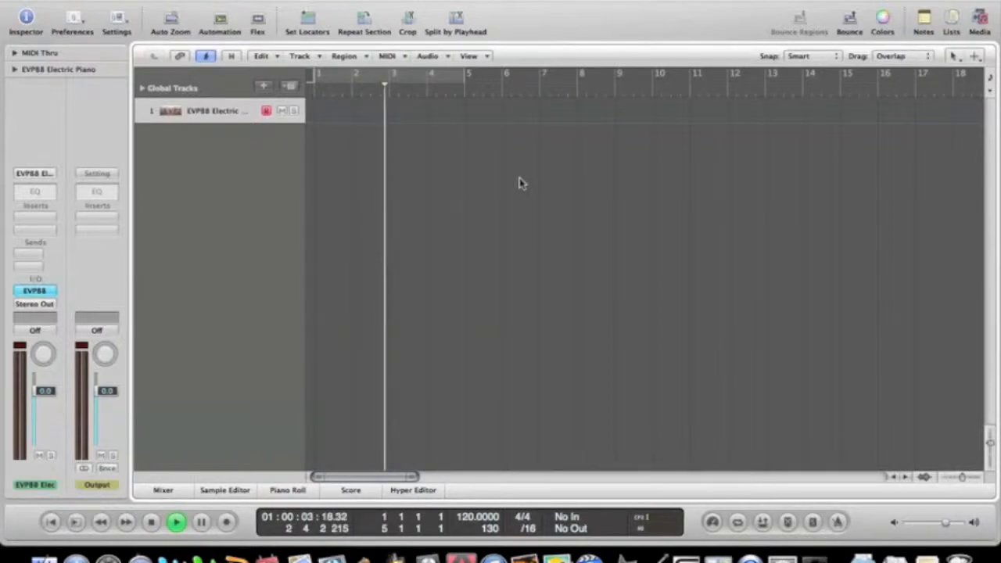
key(space)
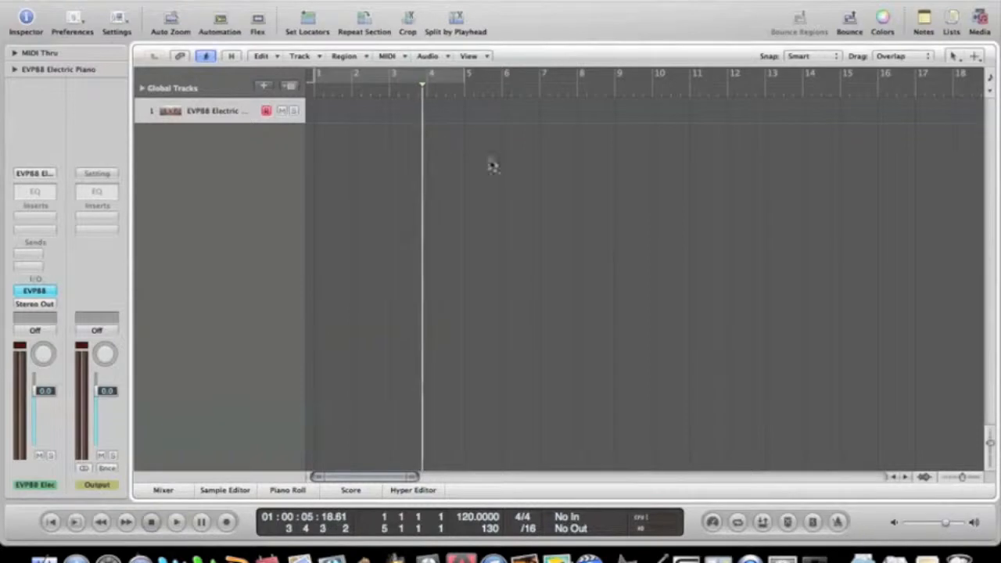
drag(425, 85, 313, 85)
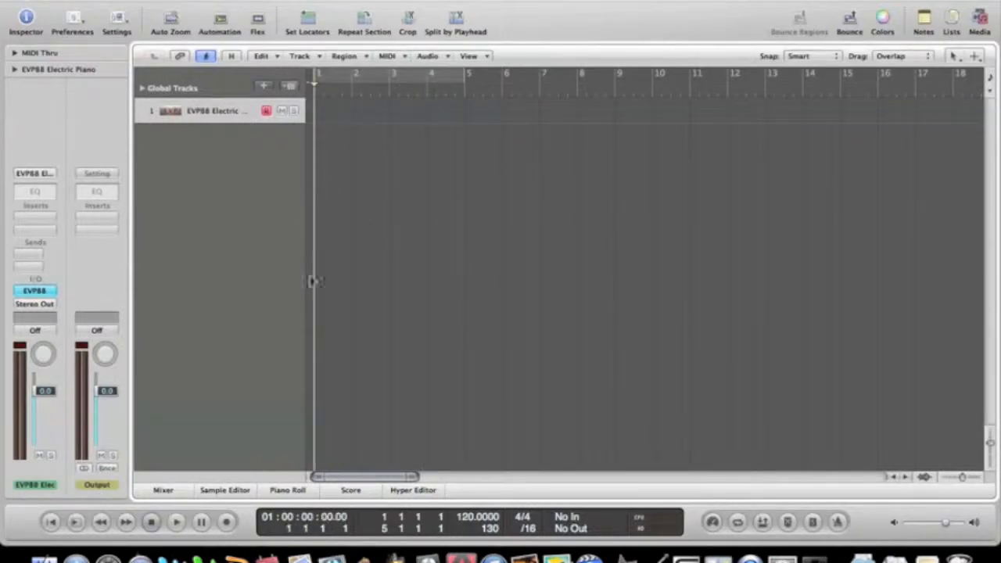
key(super+Tab)
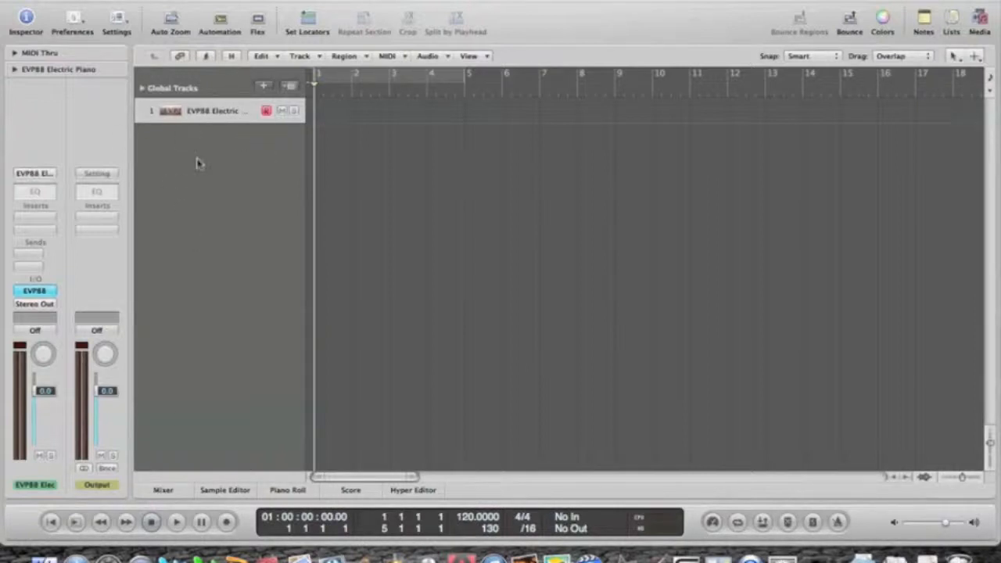
Add a second electric piano track and name the two tracks "track 1" and "track 2".
click(290, 86)
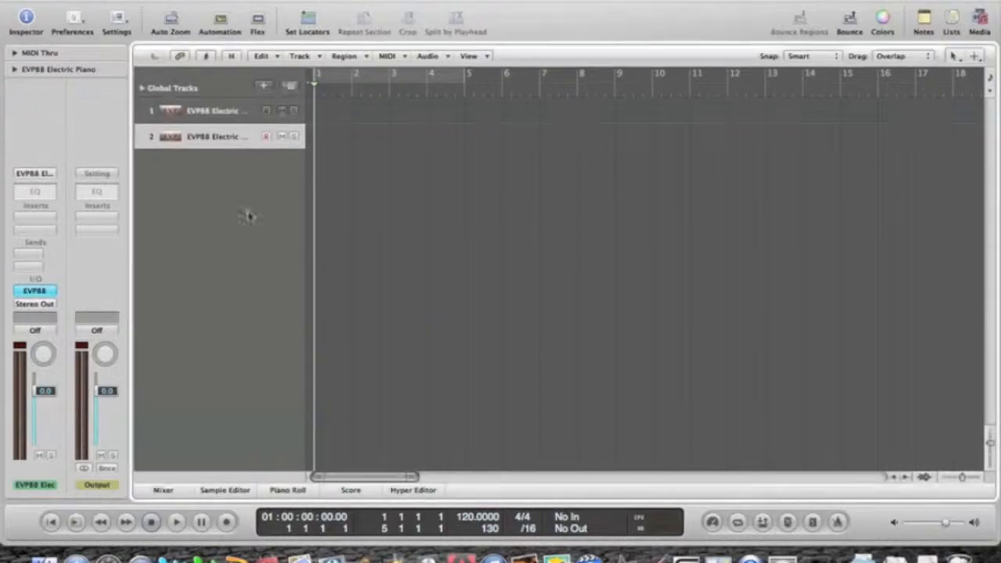
double_click(213, 136)
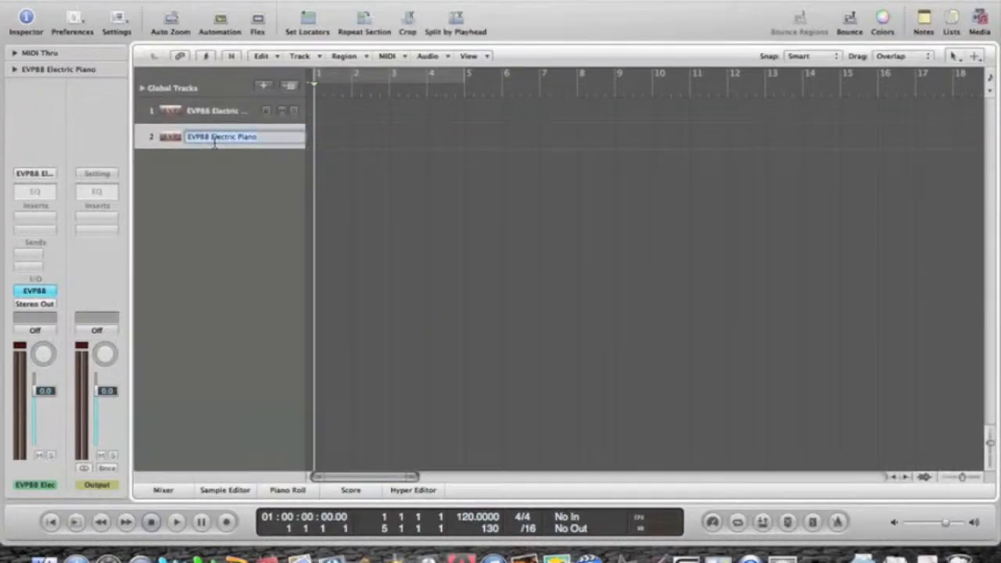
text(ck 2)
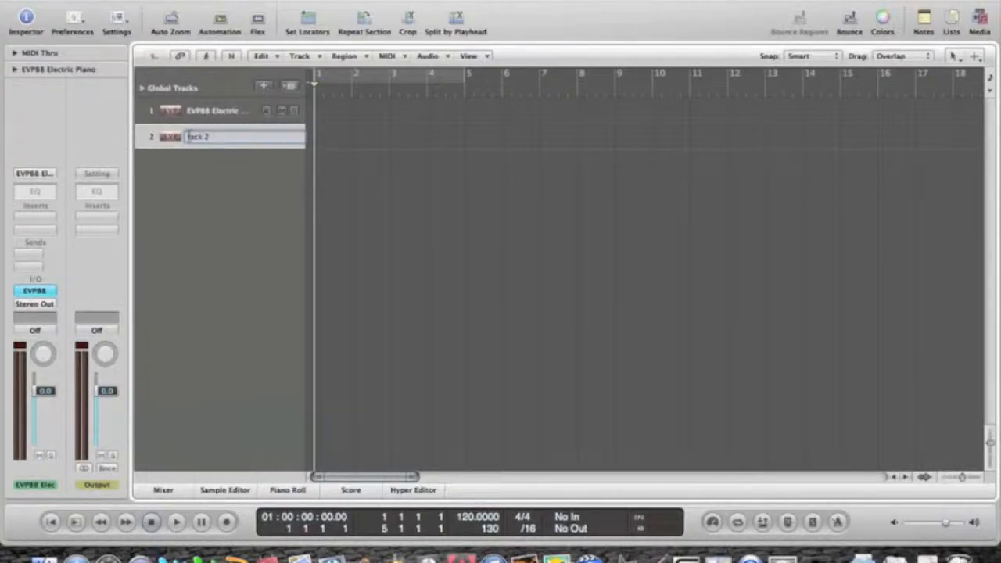
text(t)
key(shift+Tab)
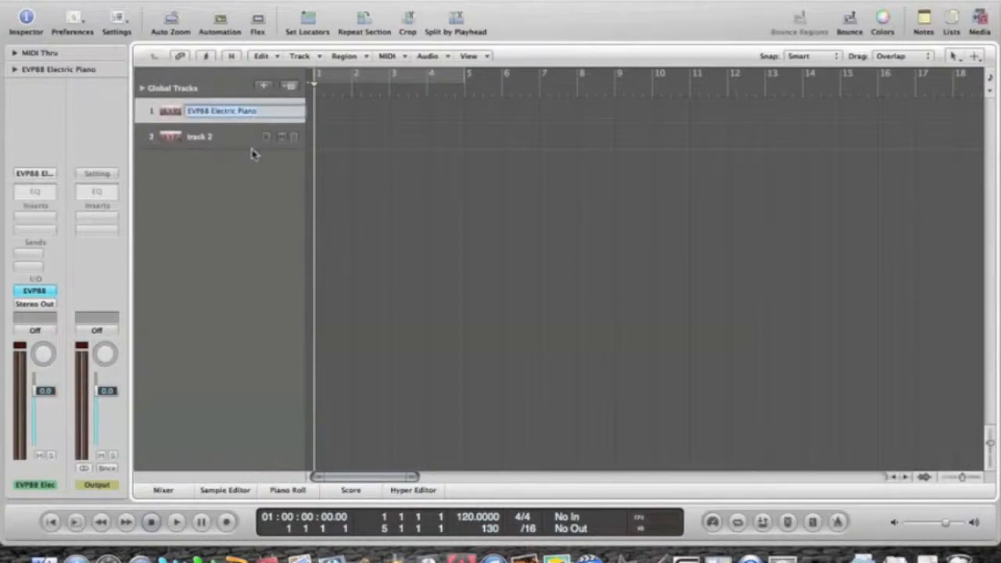
text(track 1)
key(Return)
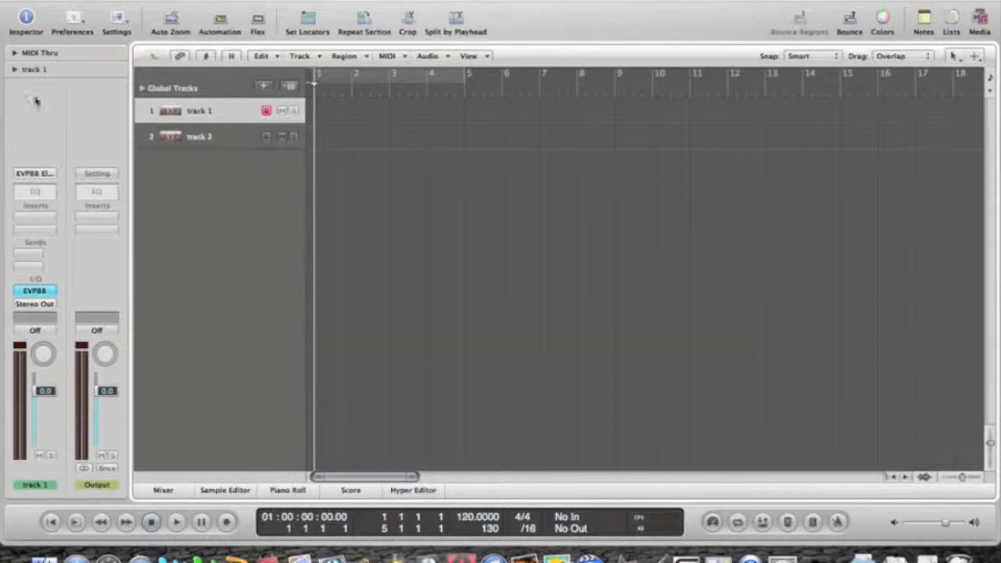
Select track 2 and examine the channel strips of both tracks in the Mixer, including their names, before closing it.
click(196, 141)
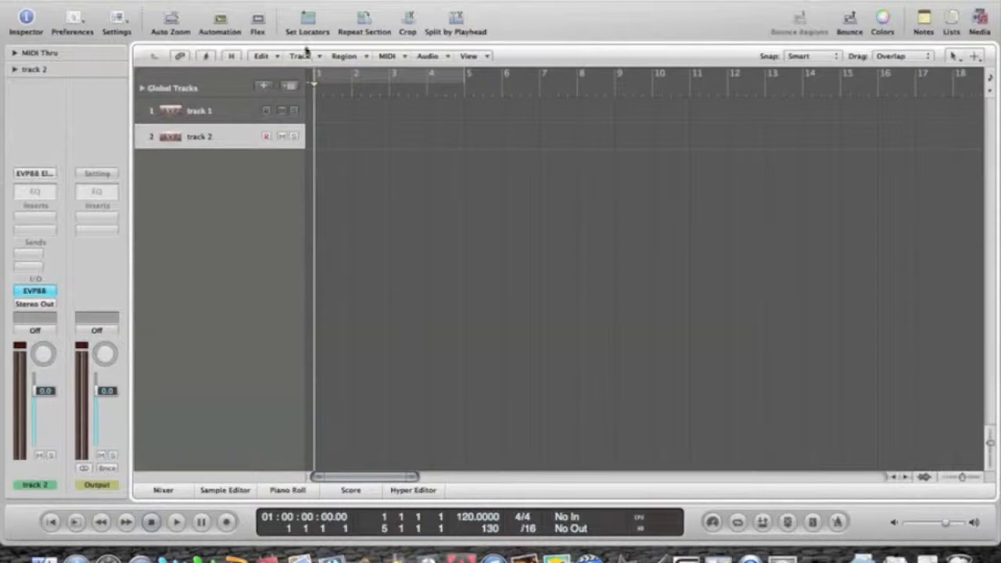
click(164, 490)
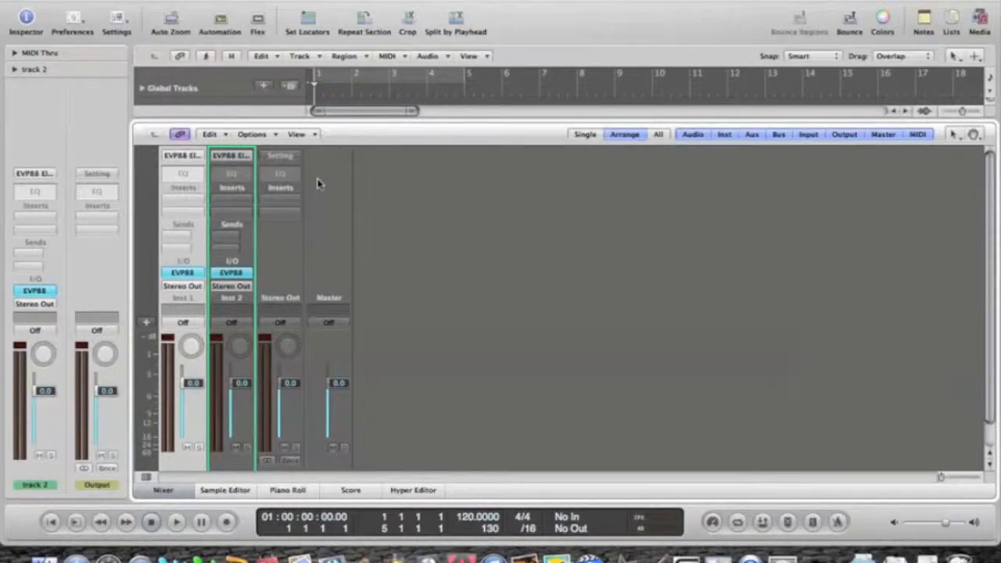
click(288, 0)
click(288, 1)
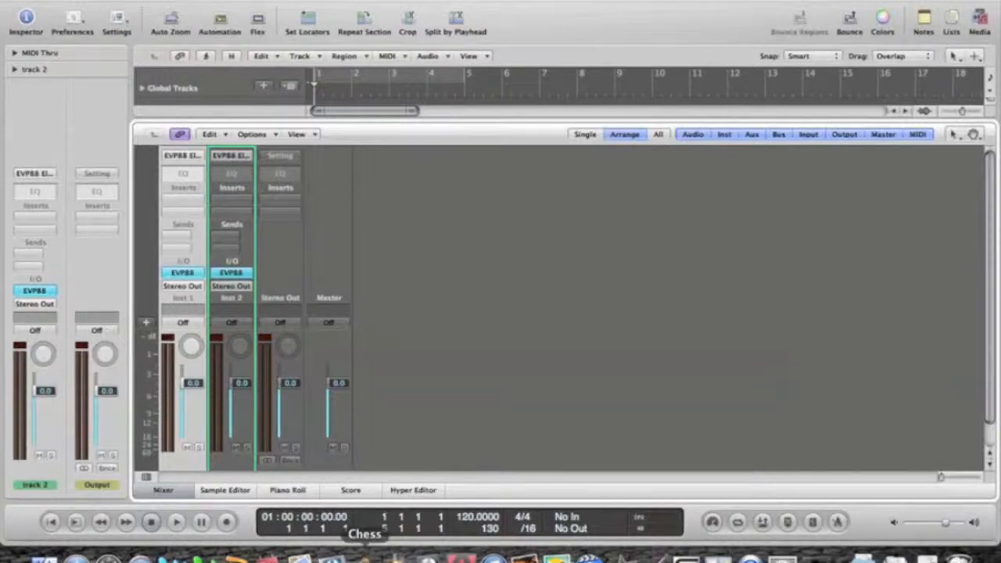
scroll(991, 372, down, 3)
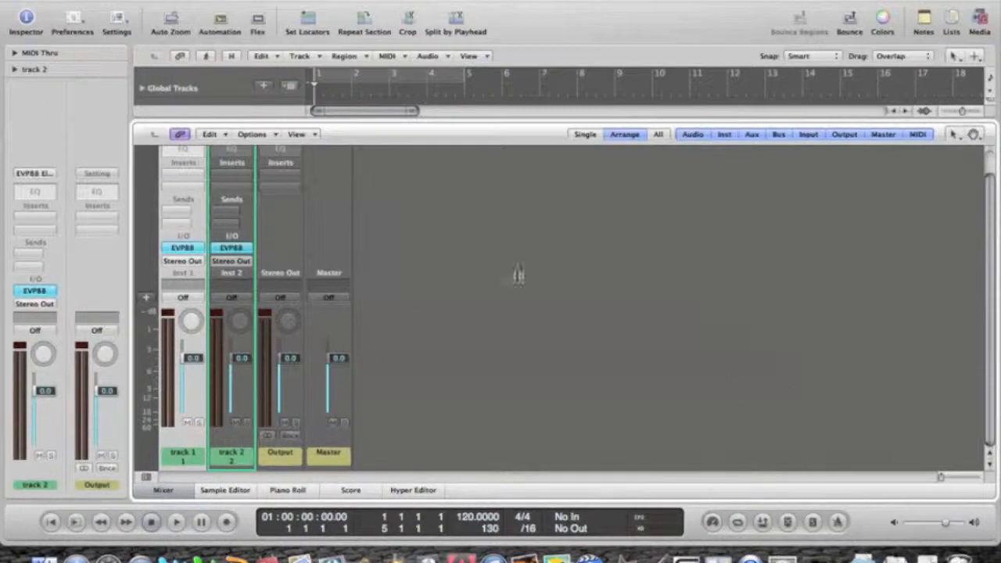
click(177, 495)
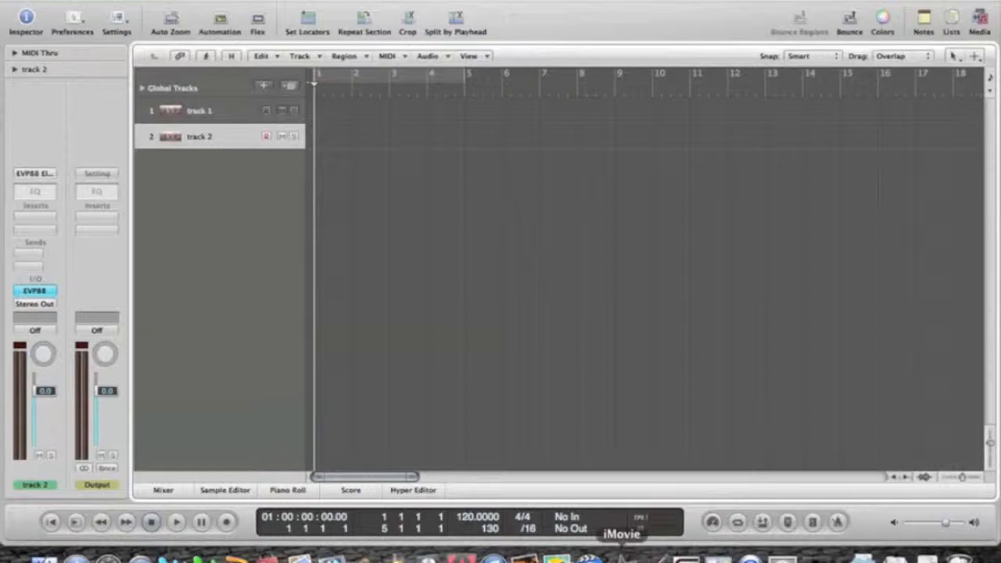
Open an enlarged Piano Roll for track 2 and draw a half-bar C1 note at bar 1 with the Pencil Tool.
click(288, 490)
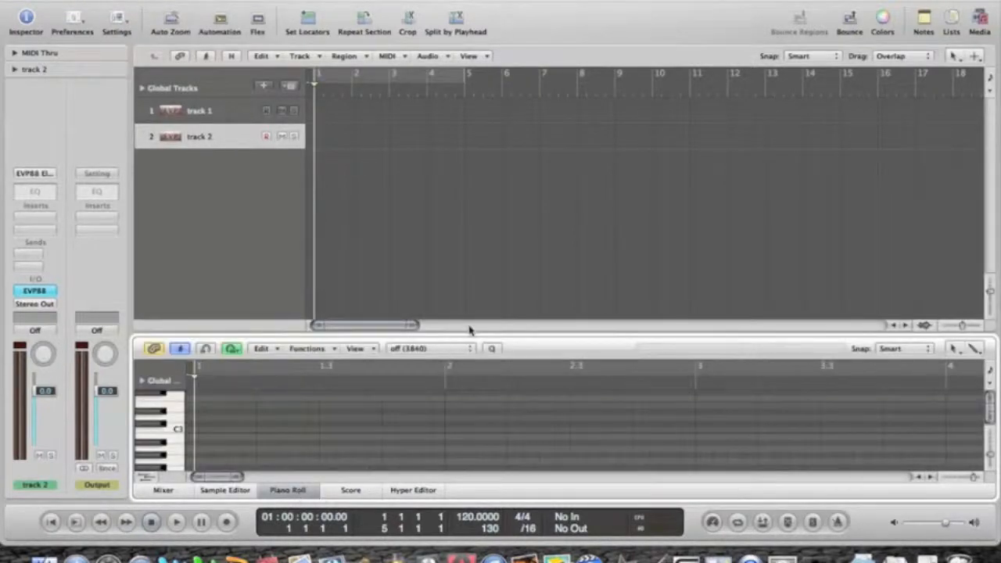
drag(468, 333, 460, 118)
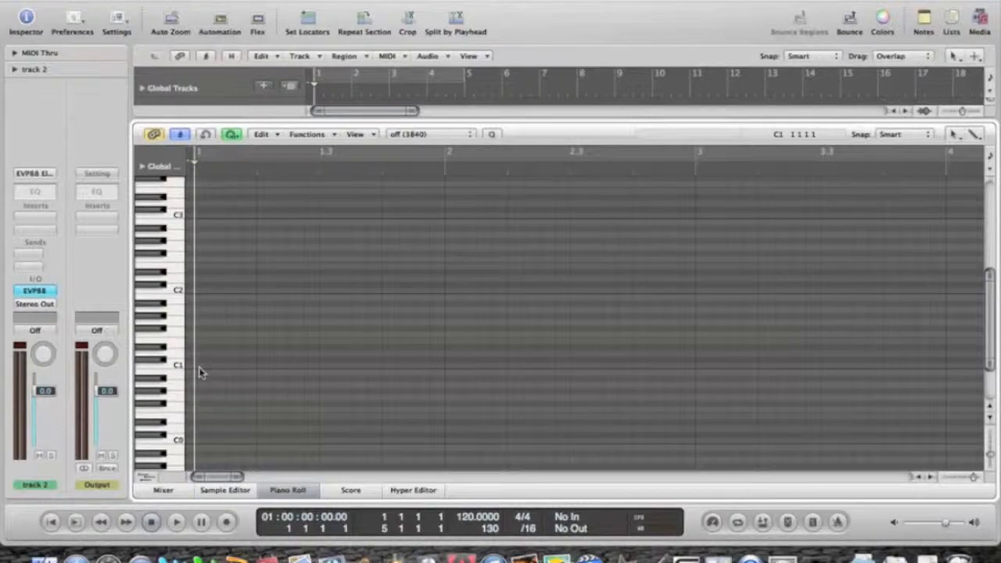
key(Escape)
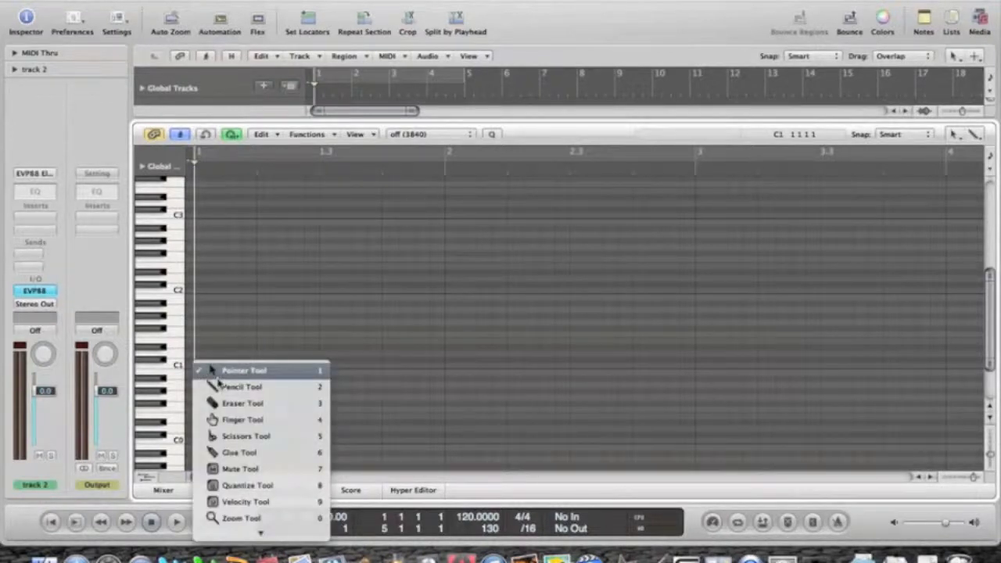
click(222, 388)
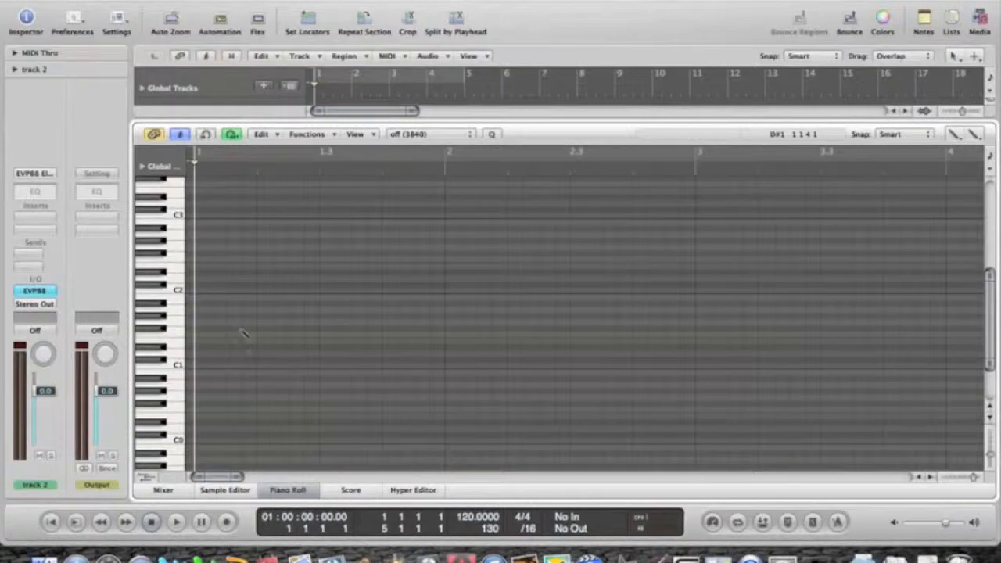
key(Escape)
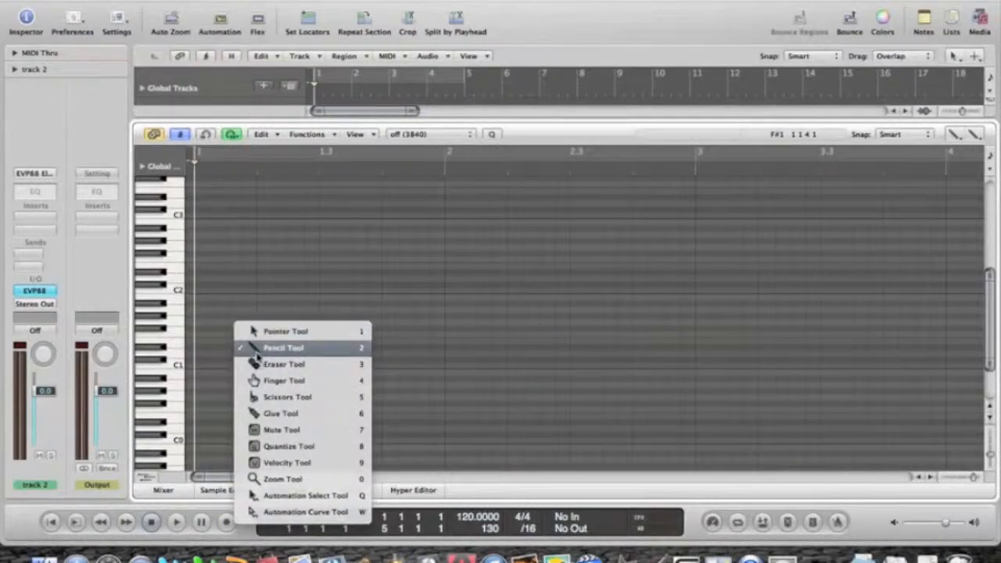
click(258, 350)
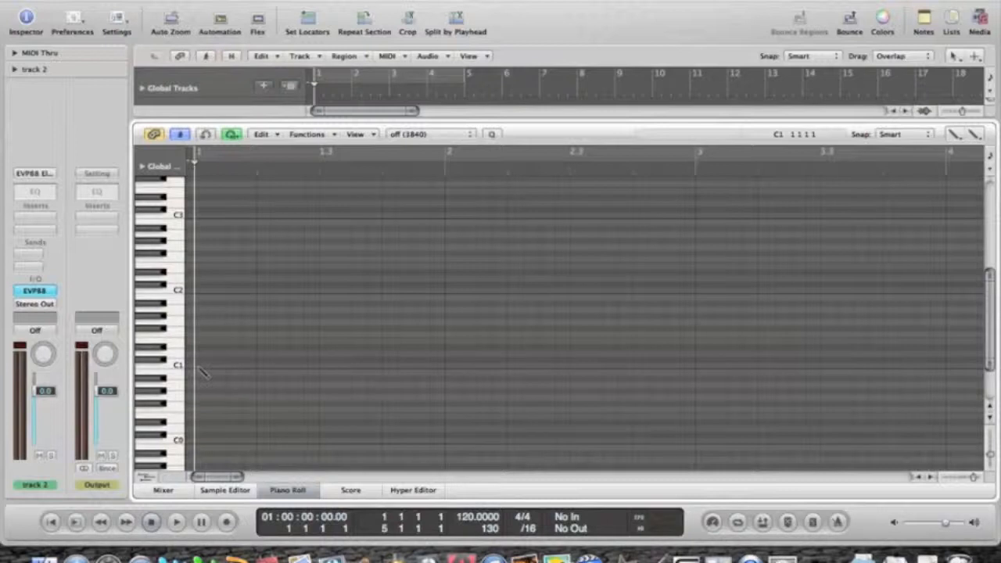
click(200, 367)
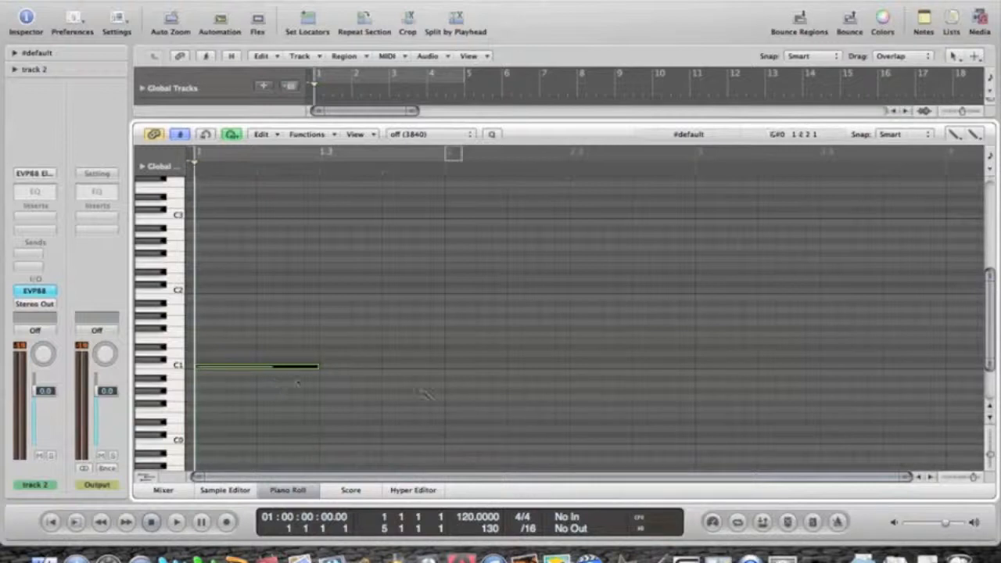
Play the C1 note from the start of the project and stop playback.
key(space)
key(space)
key(space)
key(space)
key(Return)
key(space)
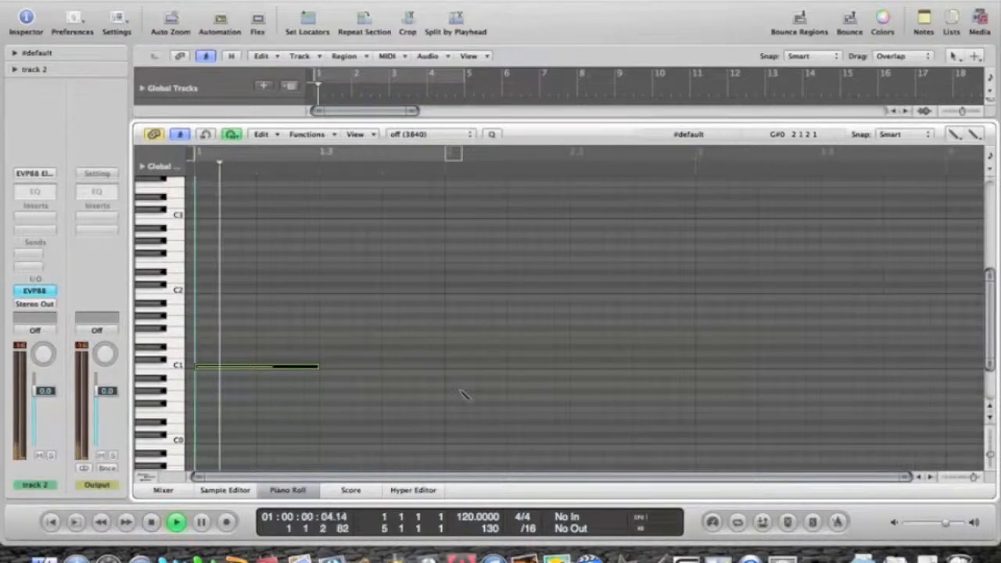
key(space)
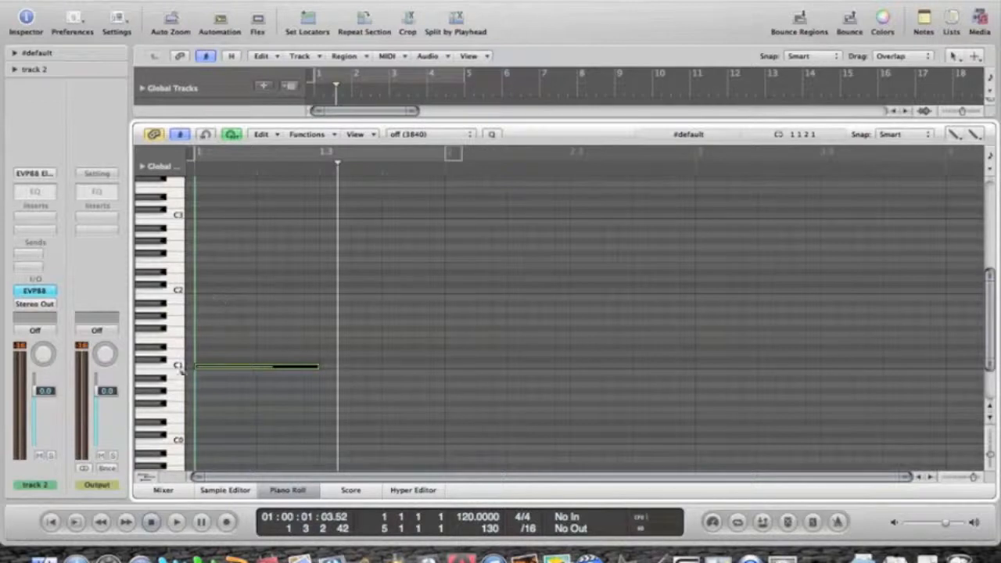
Move the first note up to C2 and raise the volume of track 2 to +2.2.
drag(233, 372, 234, 290)
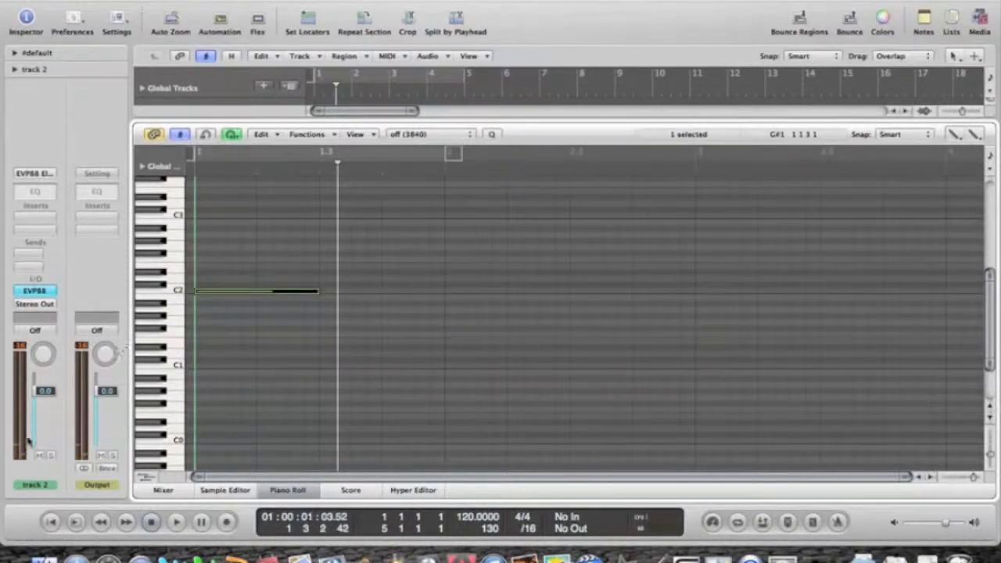
drag(34, 390, 34, 385)
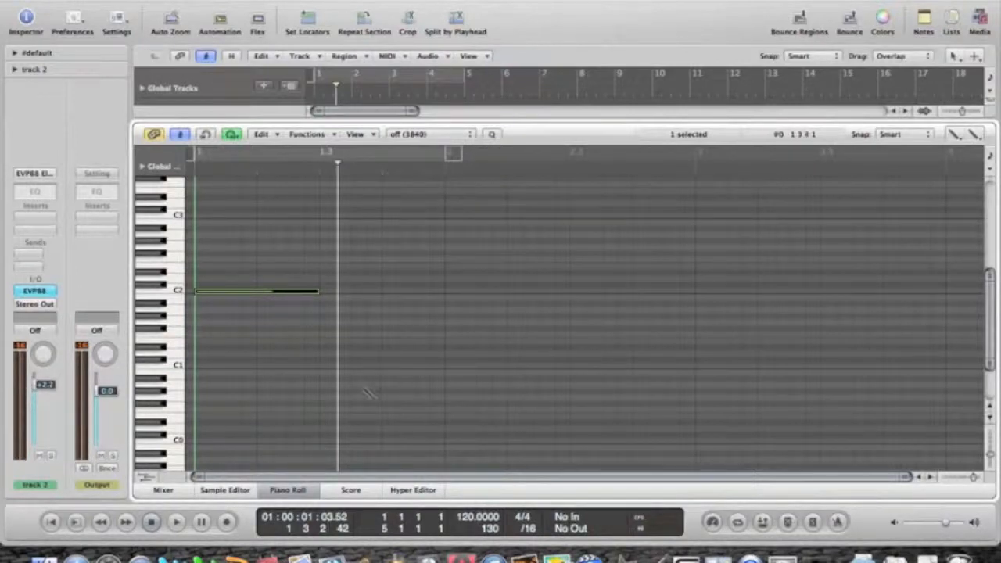
Play the C2 note from the start of the project and stop playback.
key(space)
key(space)
key(Return)
key(space)
key(space)
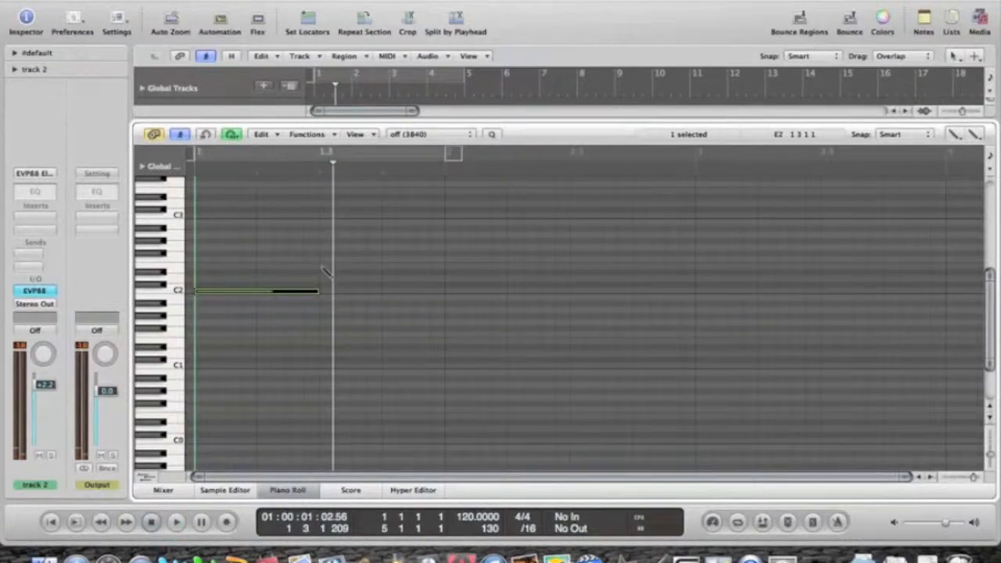
Draw a half-bar E2 note at beat 3 of bar 1 and audition both notes from the start.
click(323, 266)
key(Return)
key(space)
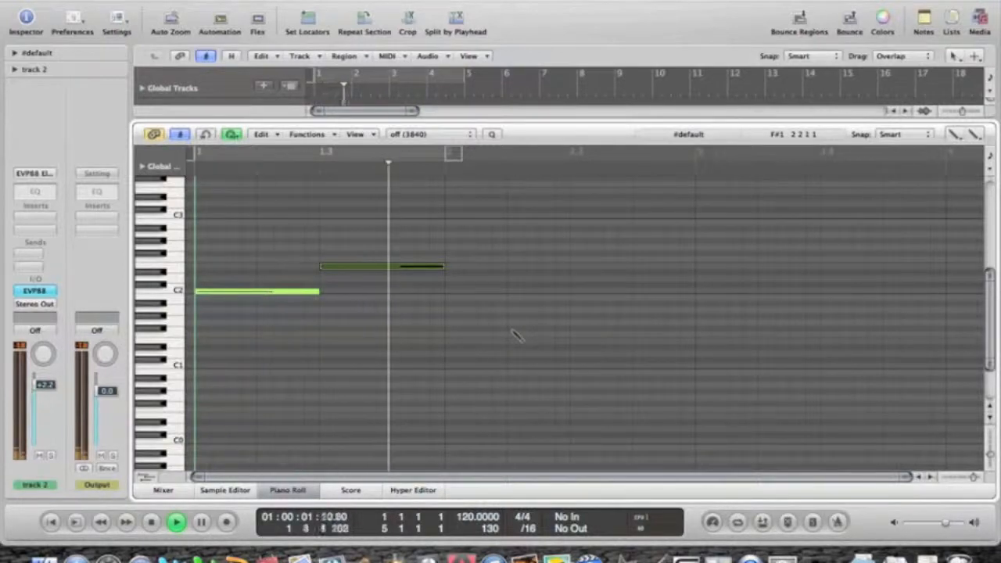
key(space)
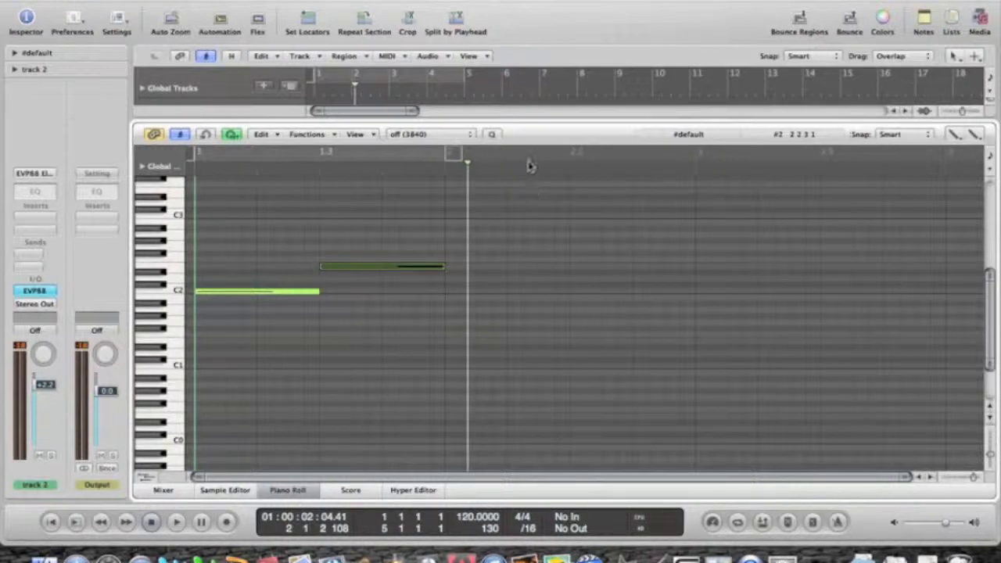
Move the playhead back to the start of bar 2 in the Piano Roll.
drag(467, 162, 438, 182)
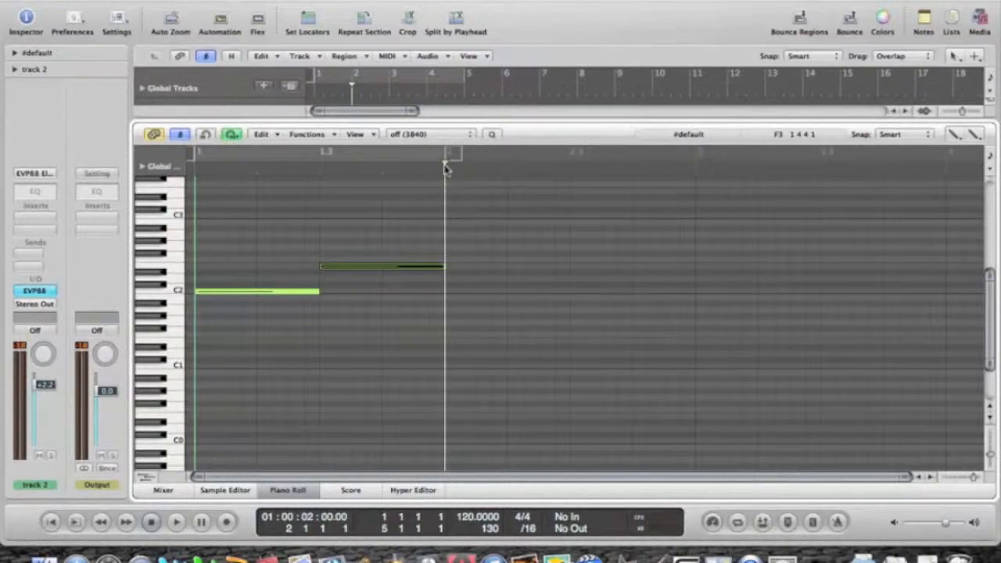
Close the Piano Roll and delete track 2 together with its MIDI region.
drag(446, 168, 189, 168)
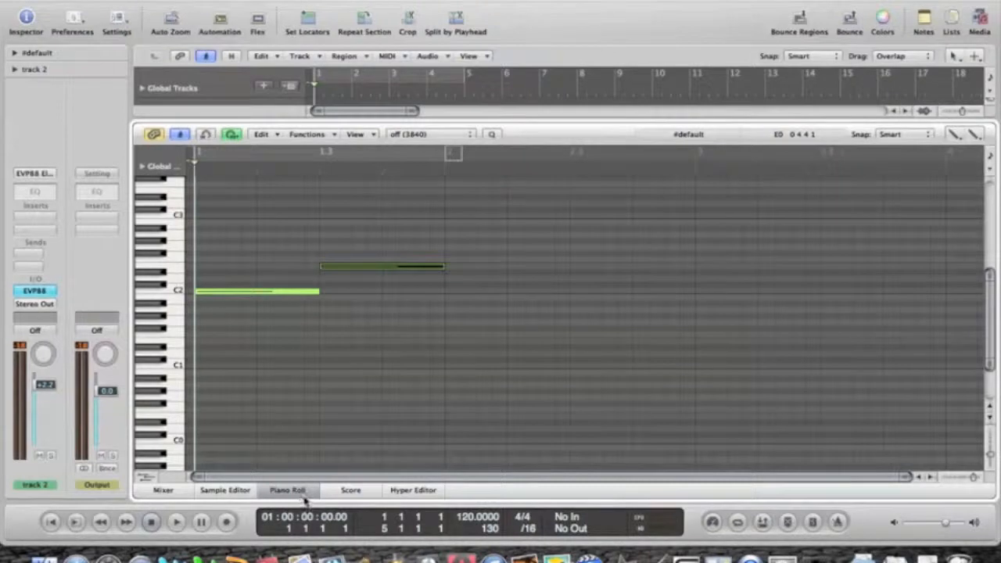
click(303, 490)
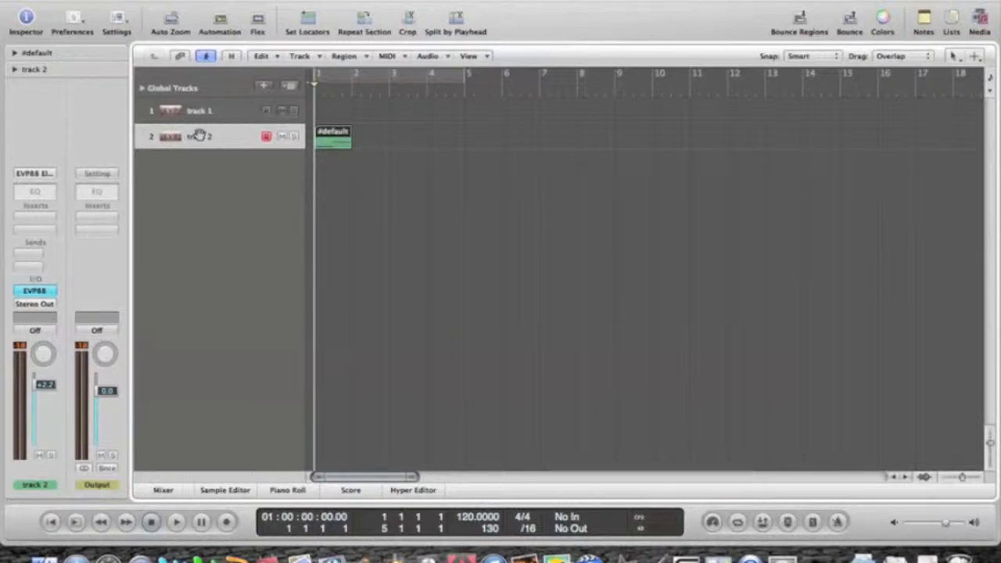
key(Delete)
key(Delete)
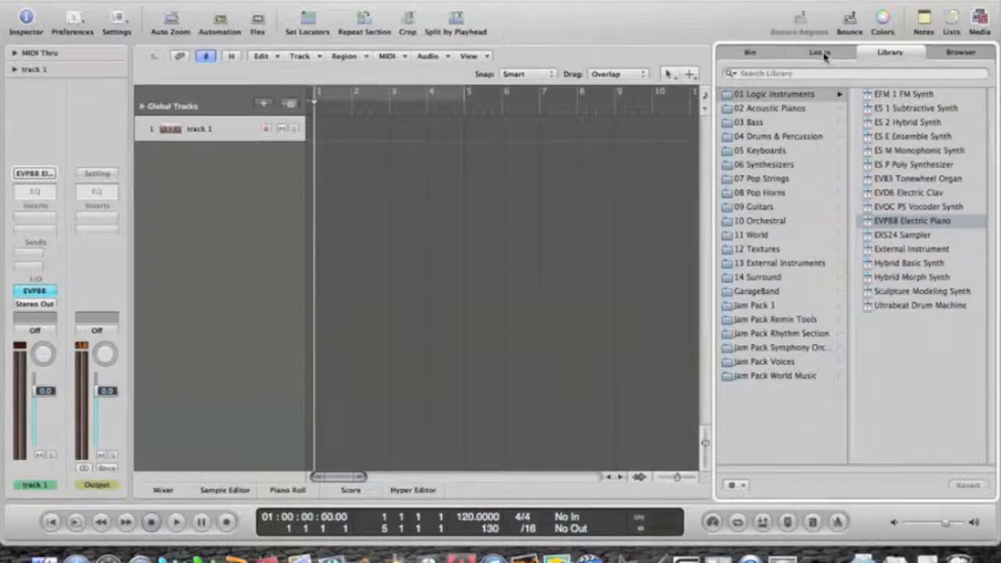
Open the Loops browser and look through its library and time signature choices, keeping Show All and 4/4.
click(823, 53)
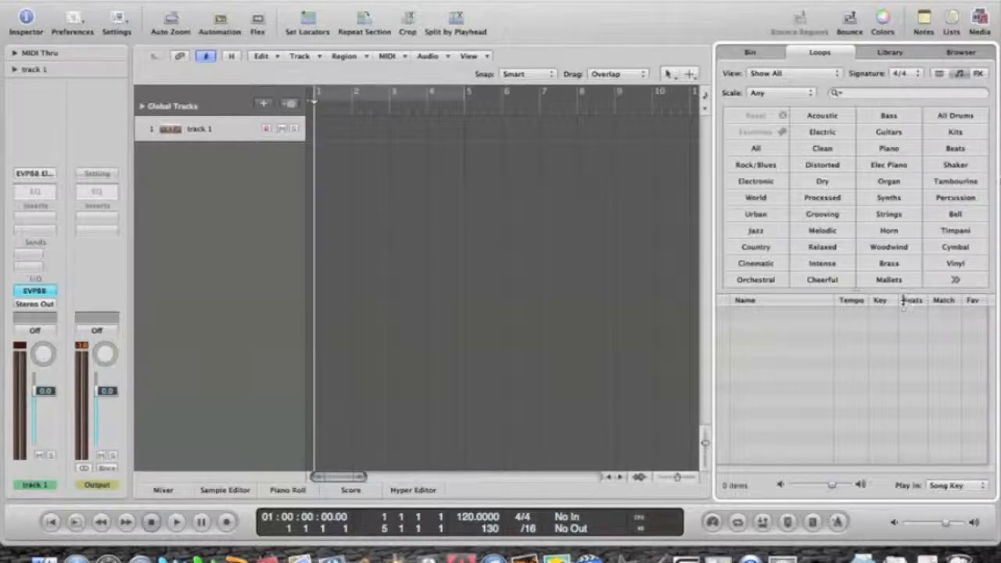
click(835, 73)
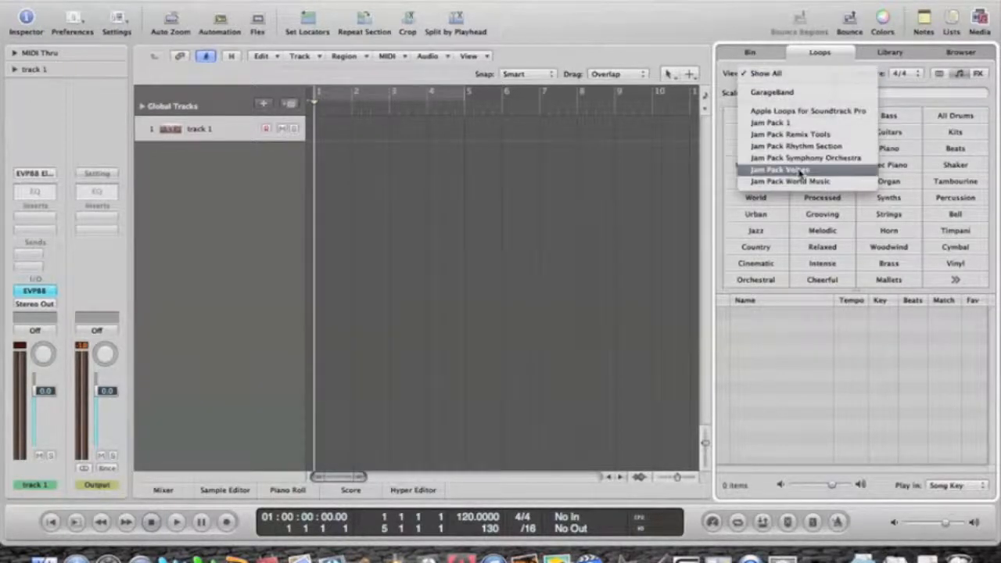
click(804, 76)
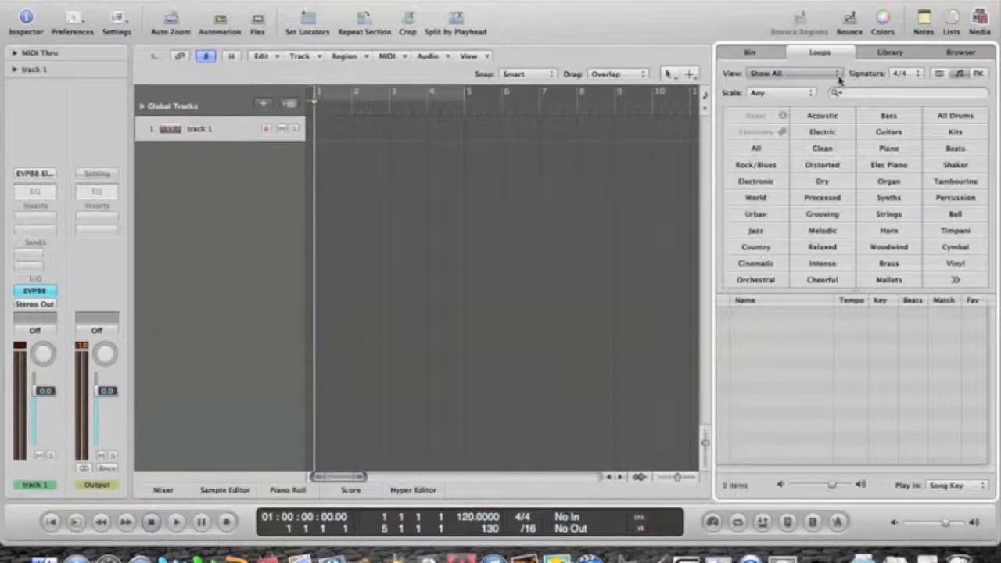
click(837, 76)
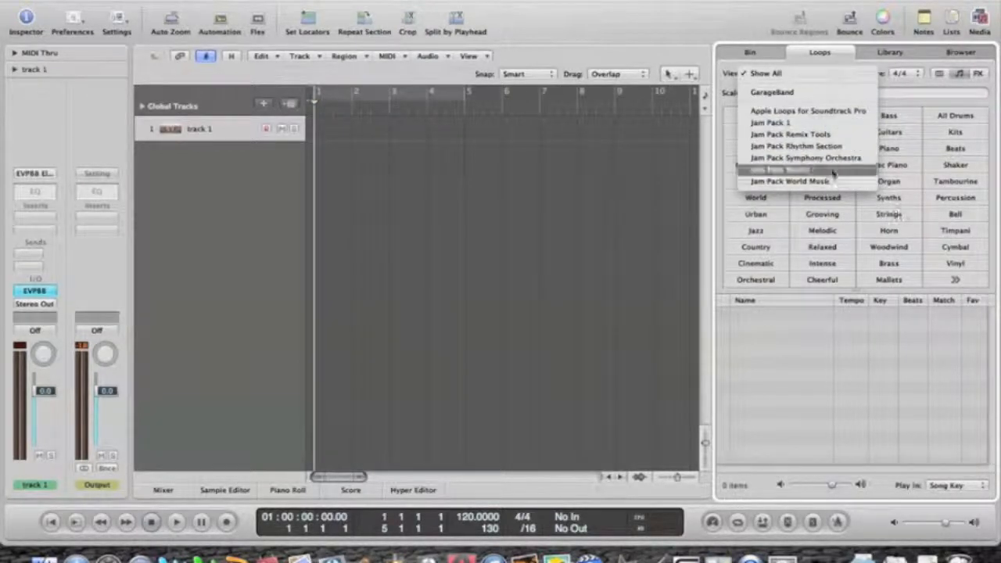
click(796, 75)
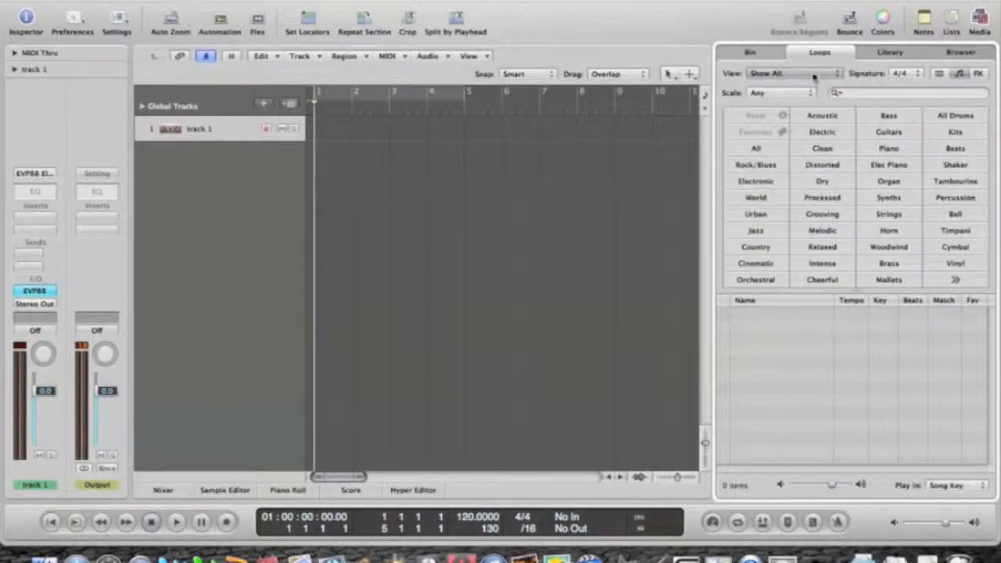
click(918, 75)
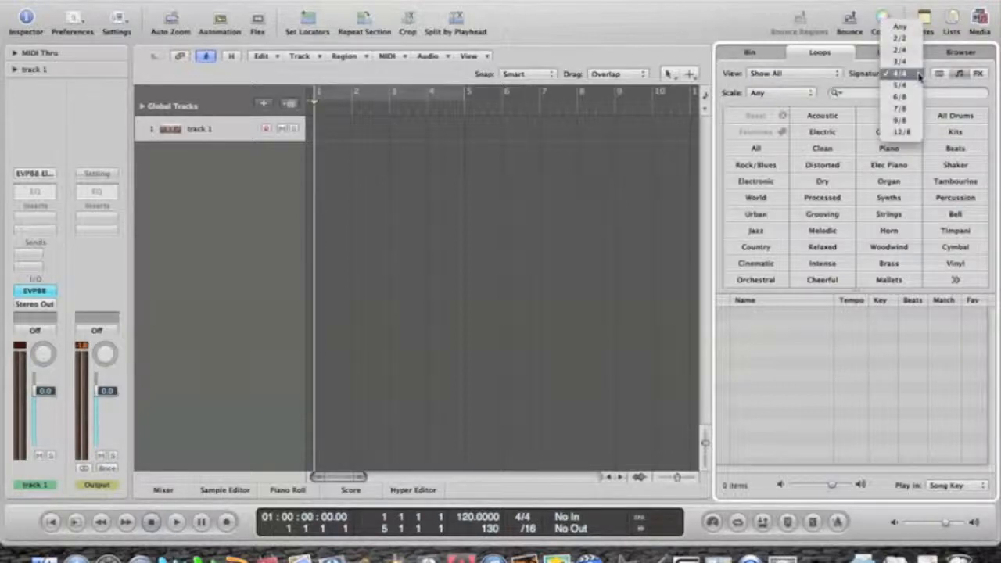
click(918, 74)
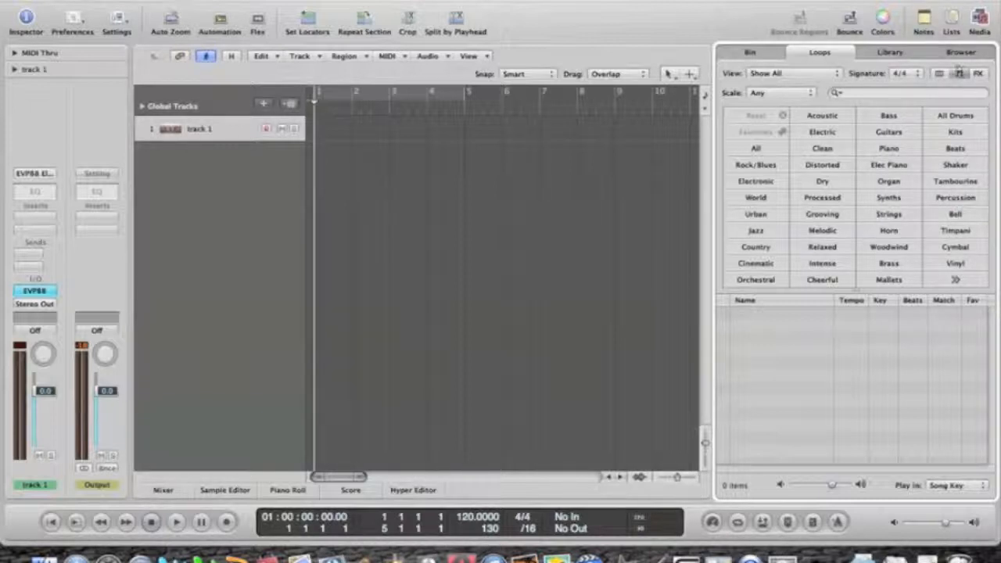
Look at the sound effects categories and the By Moods column listing, and return to the music category grid.
click(978, 72)
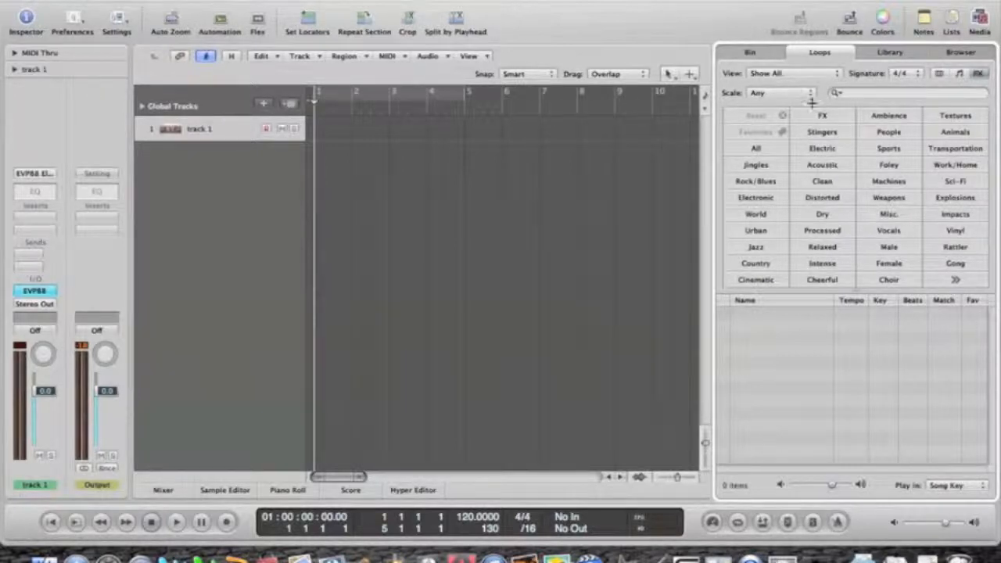
click(938, 73)
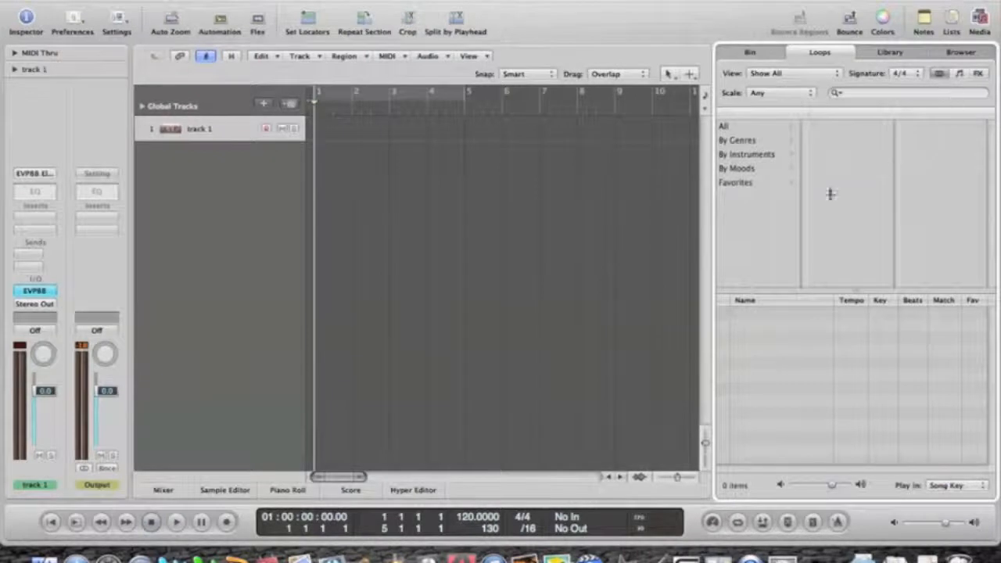
click(759, 168)
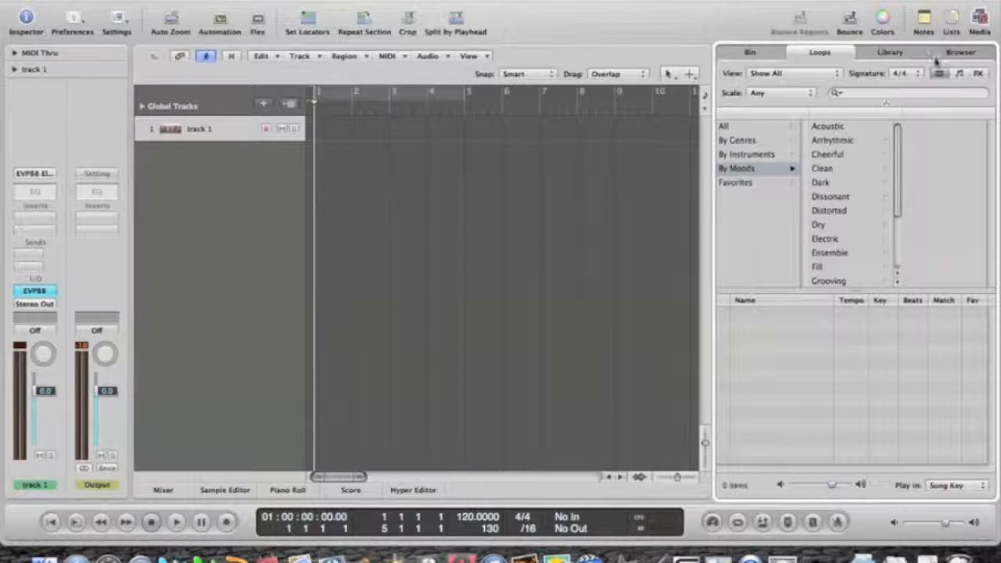
click(957, 72)
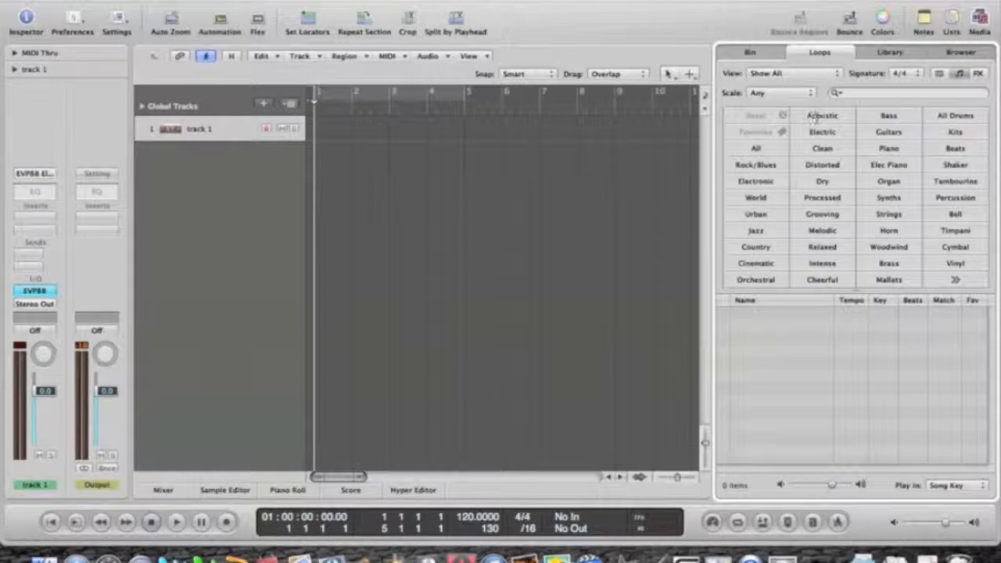
Filter the loops by Acoustic and Jazz and select Jazz Piano Bar 03 from the results.
click(821, 115)
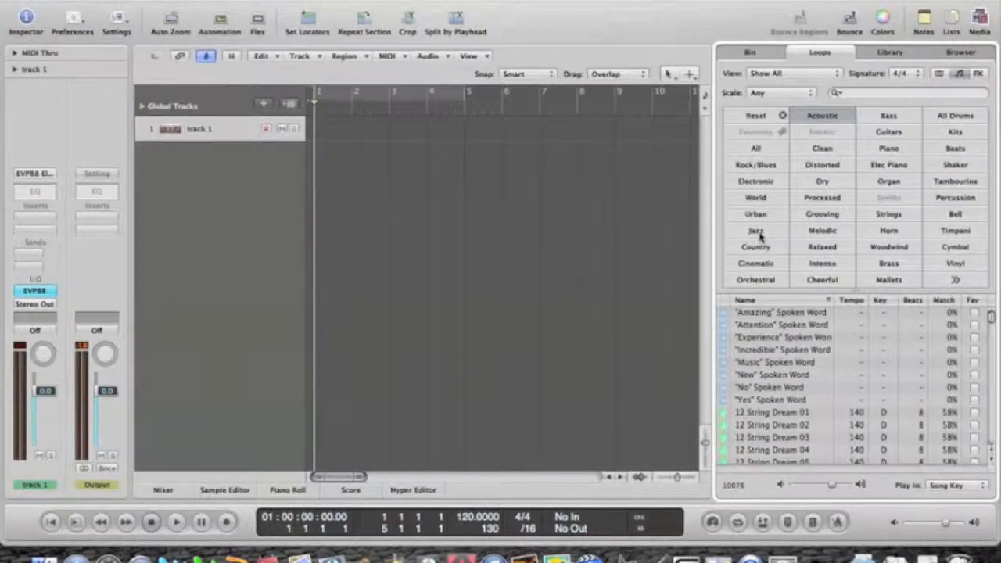
click(756, 231)
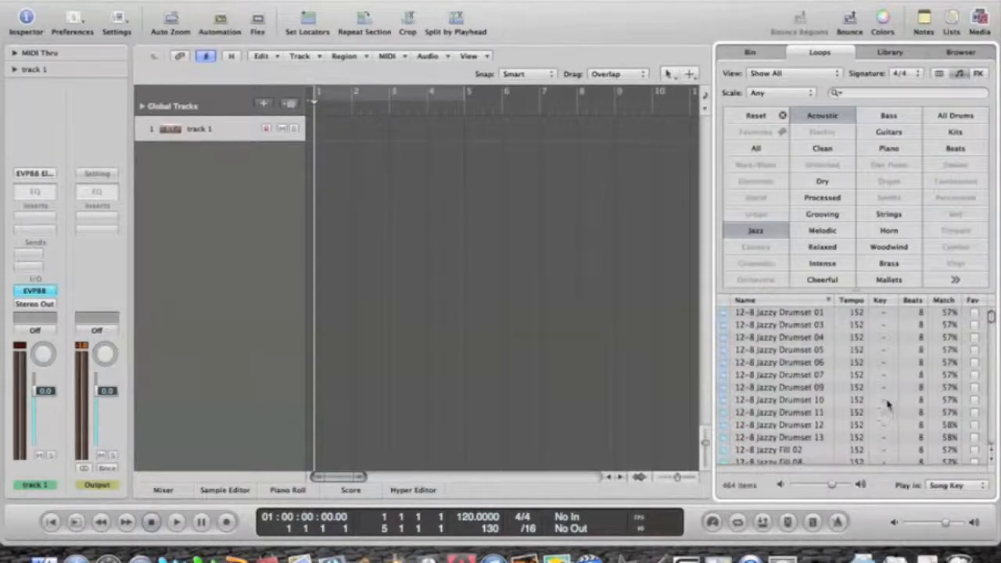
scroll(869, 350, down, 3)
scroll(869, 350, down, 15)
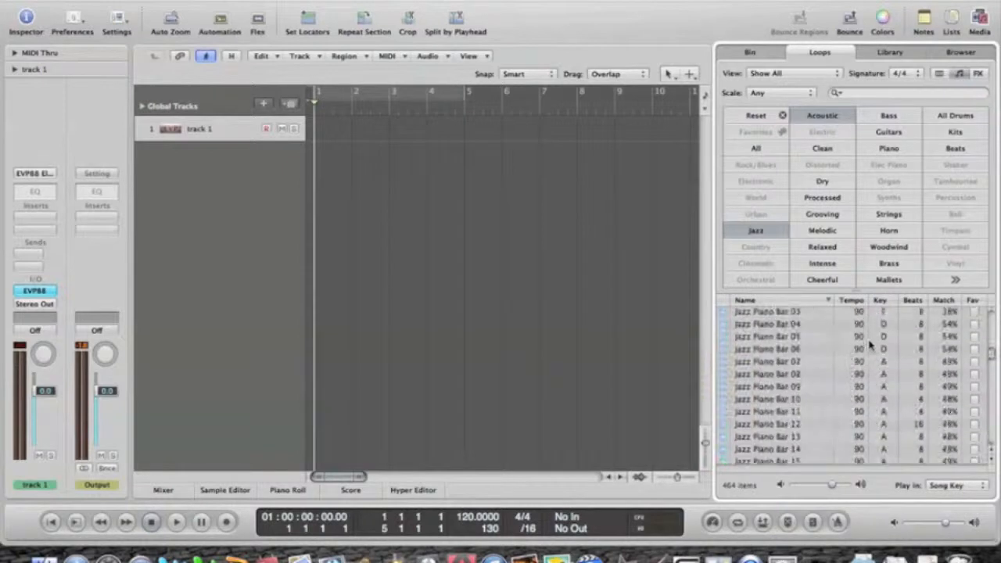
scroll(869, 344, up, 3)
click(787, 417)
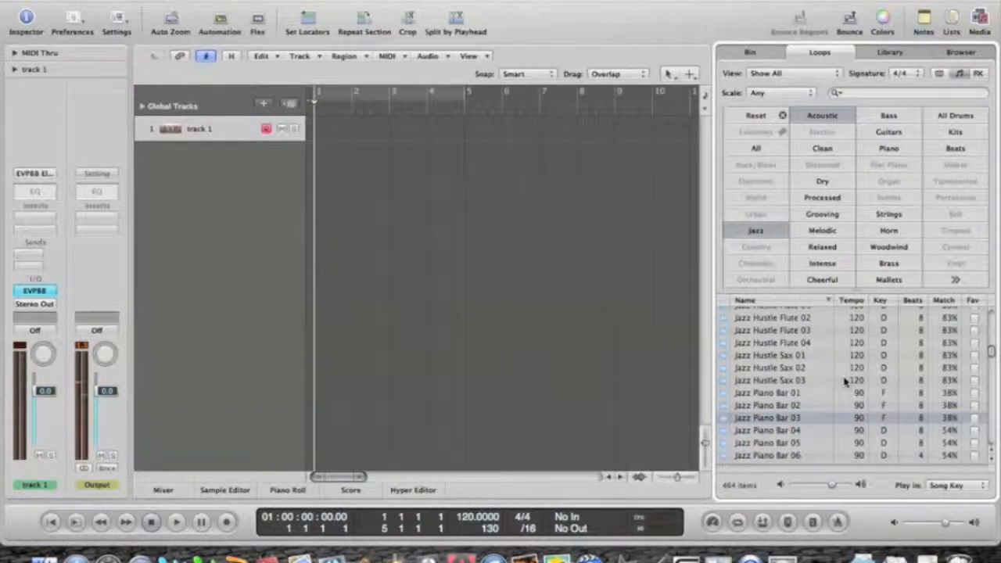
Add the loop 12-8 Jazzy Drumset 10 on a new track at bar 1, importing its tempo information into the project.
scroll(844, 381, up, 10)
scroll(844, 380, up, 20)
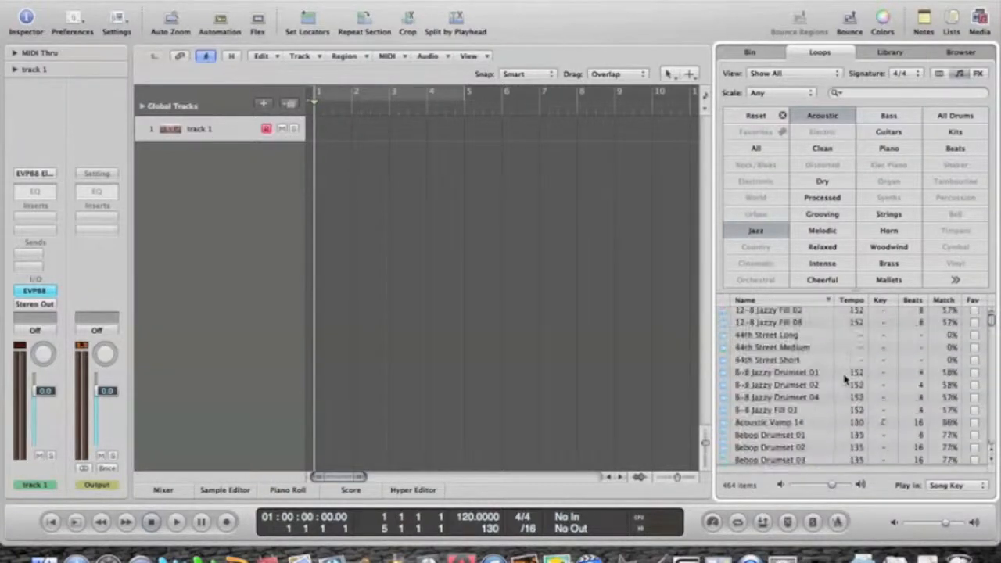
scroll(844, 380, up, 4)
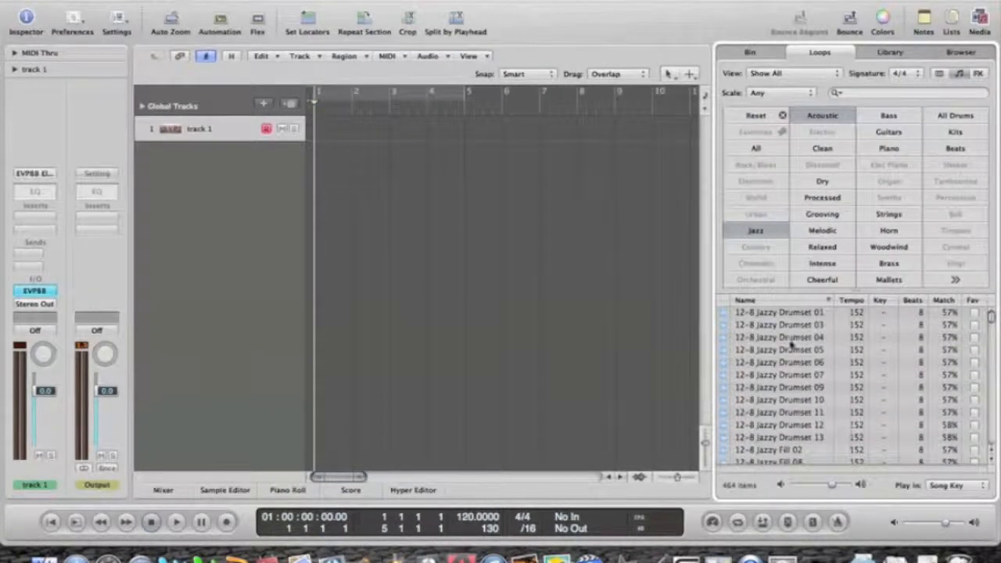
click(810, 400)
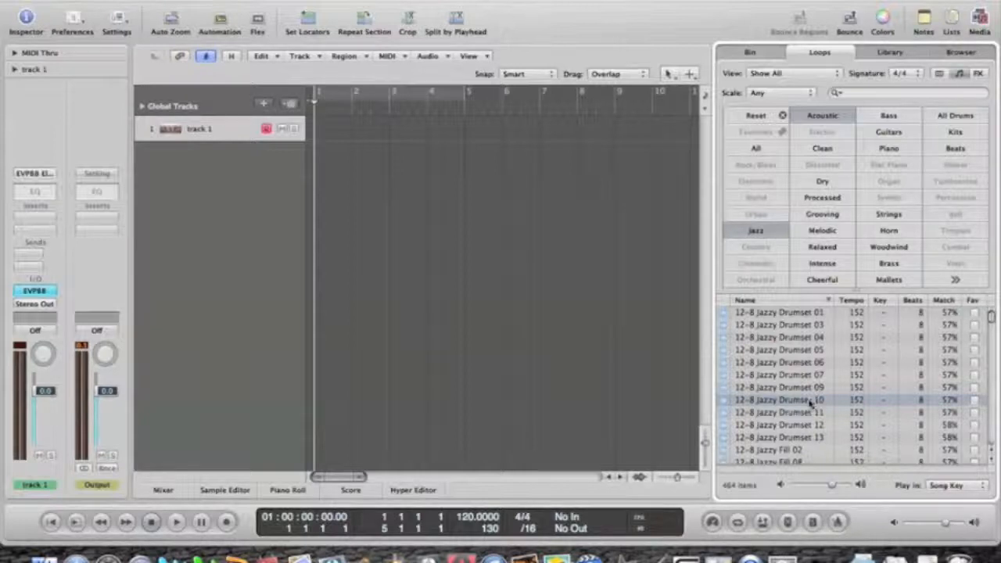
drag(810, 402, 317, 162)
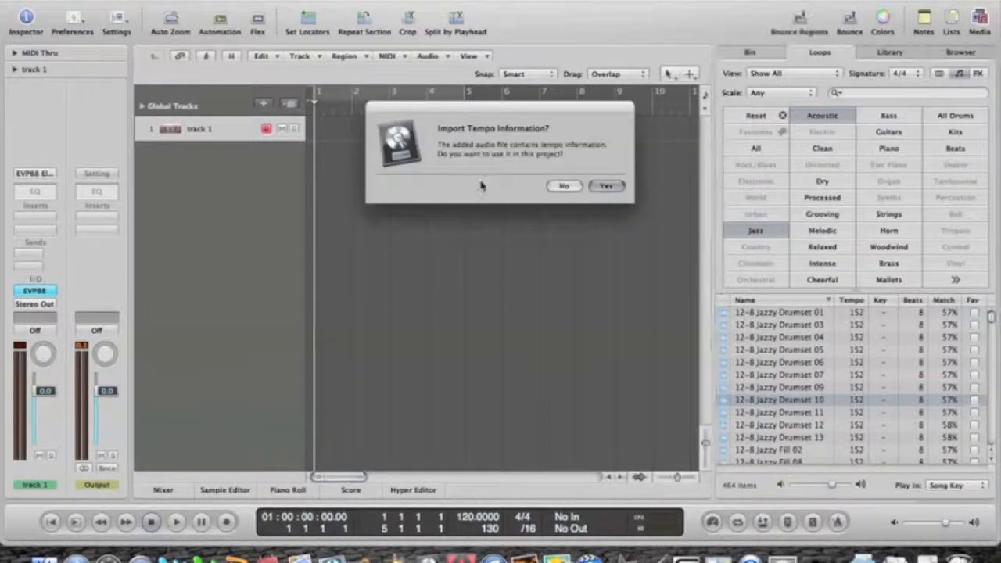
click(605, 186)
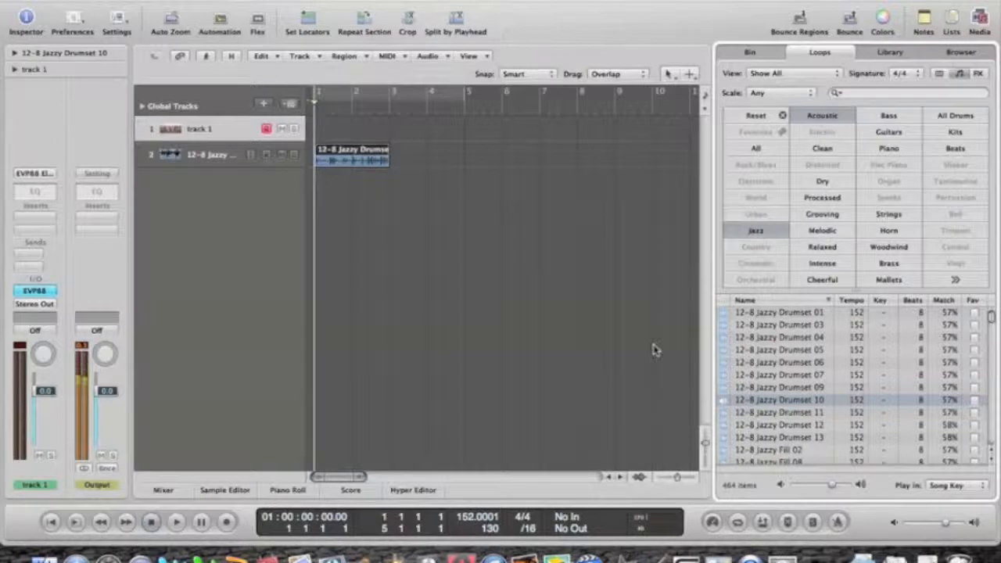
Deselect the drum region, play it through once and stop playback.
click(393, 284)
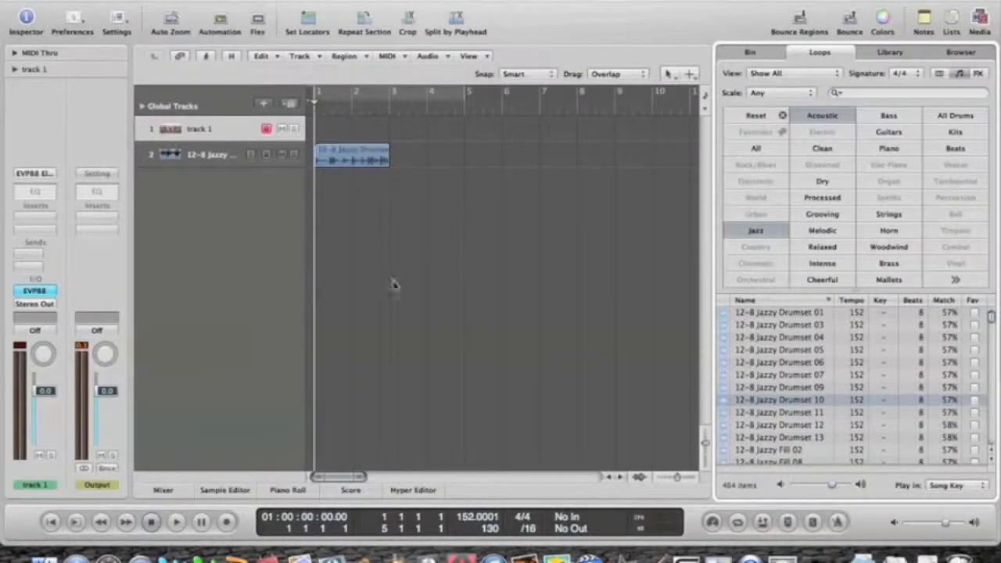
key(space)
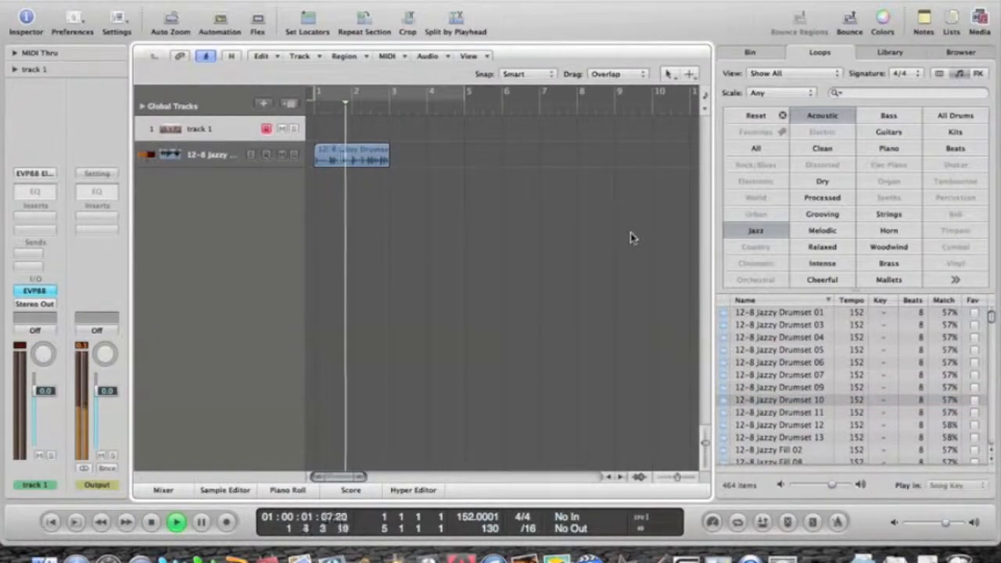
key(space)
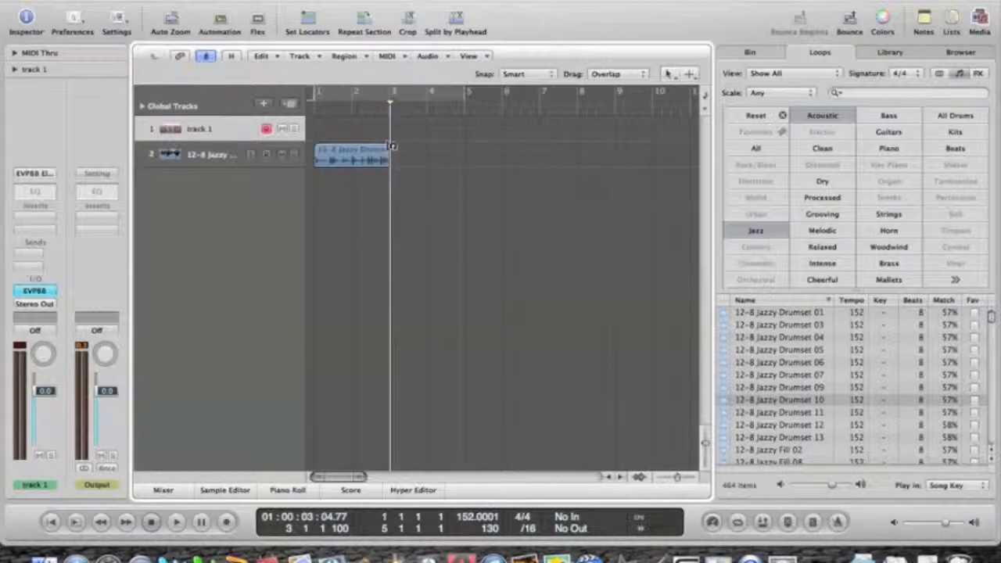
Try looping the drum region out to bar 5, audition it from the start, and remove the loop extension.
drag(391, 143, 464, 147)
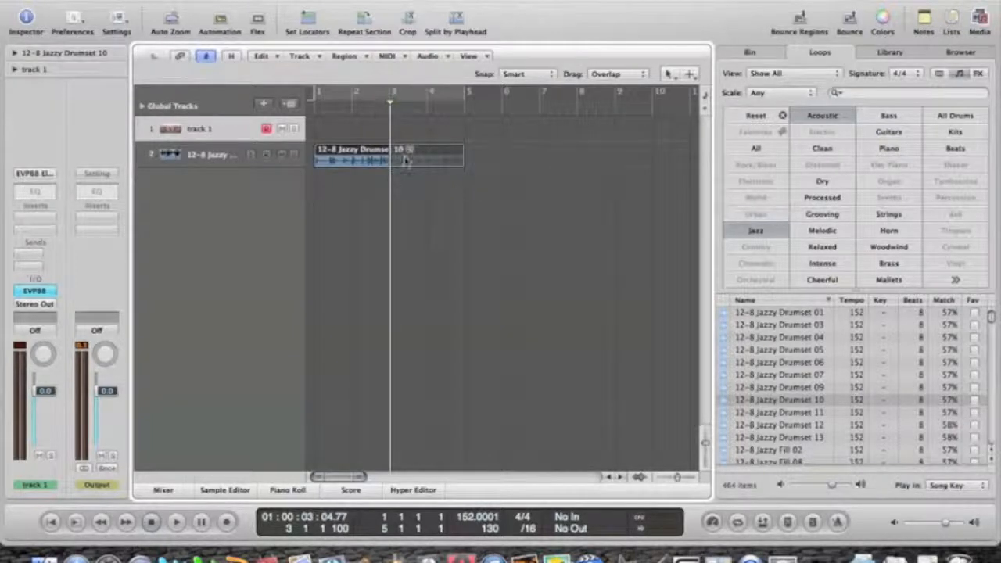
click(433, 242)
key(Return)
key(space)
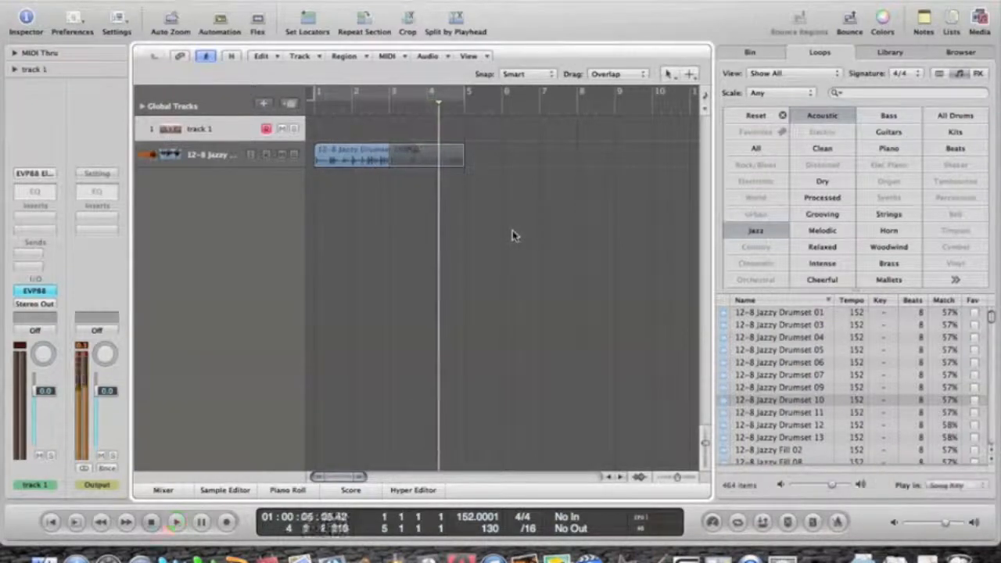
key(space)
key(Return)
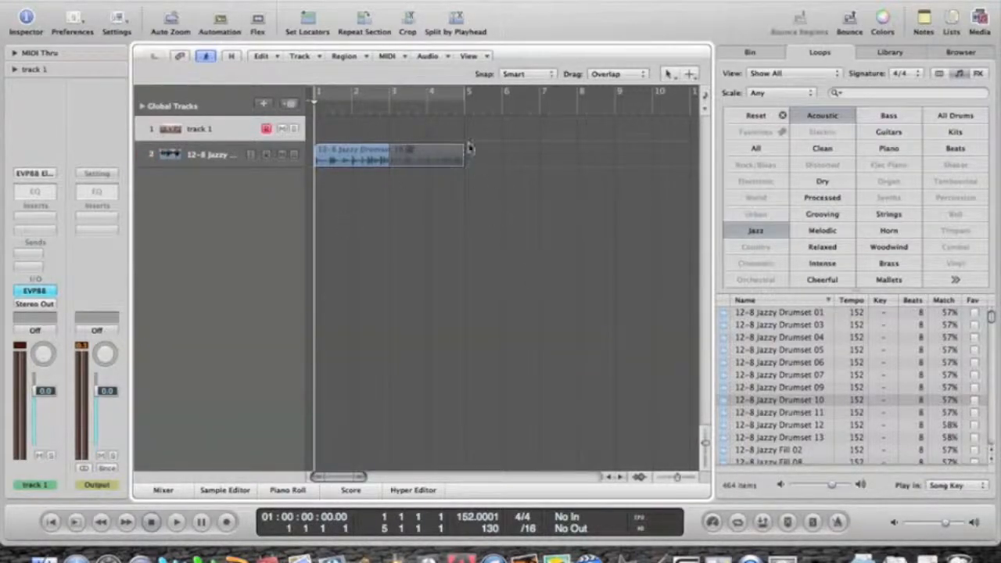
drag(465, 148, 389, 156)
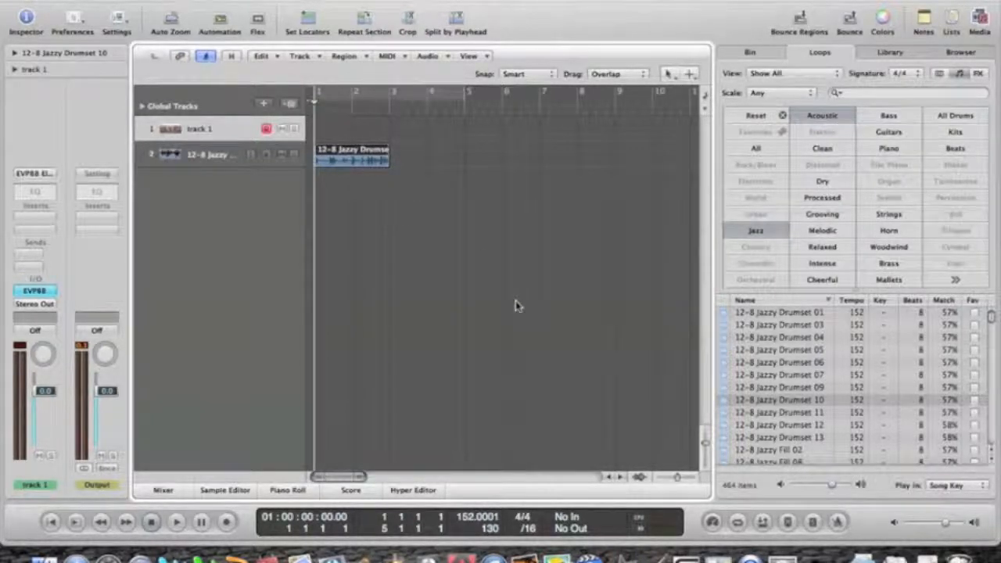
Copy the 12-8 Jazzy Drumset 10 region to bar 3, directly after the original on the same track.
drag(344, 156, 417, 149)
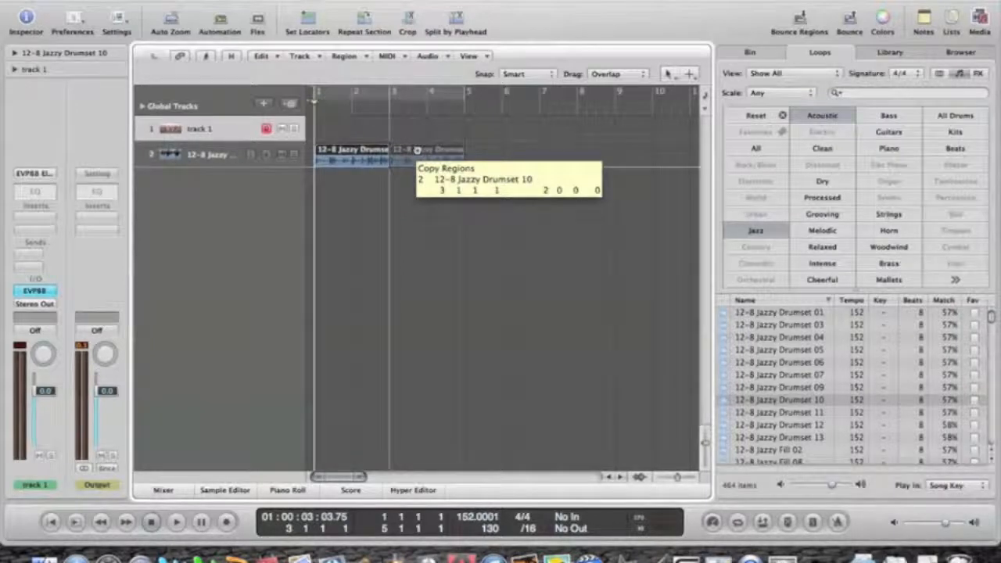
drag(417, 150, 416, 150)
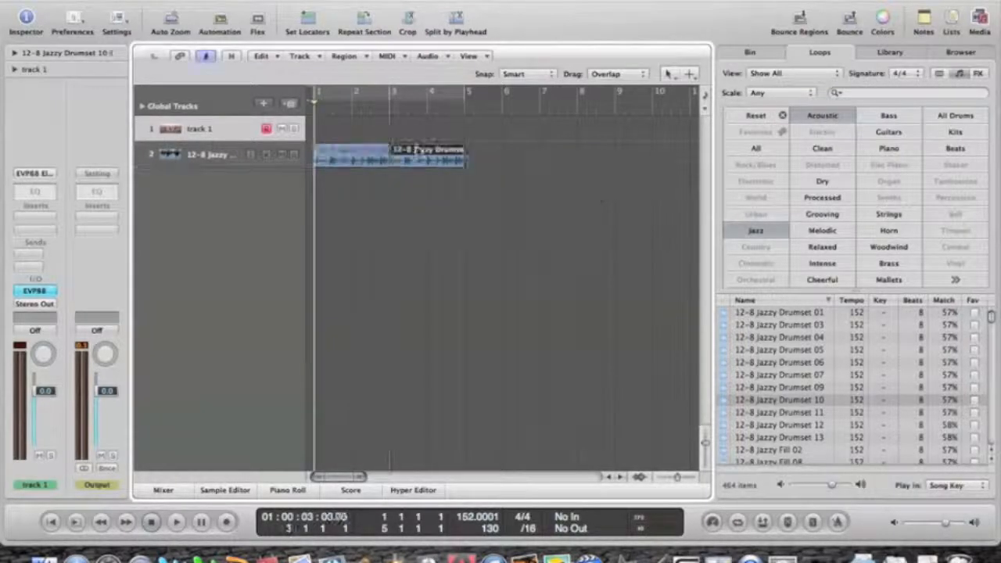
click(434, 208)
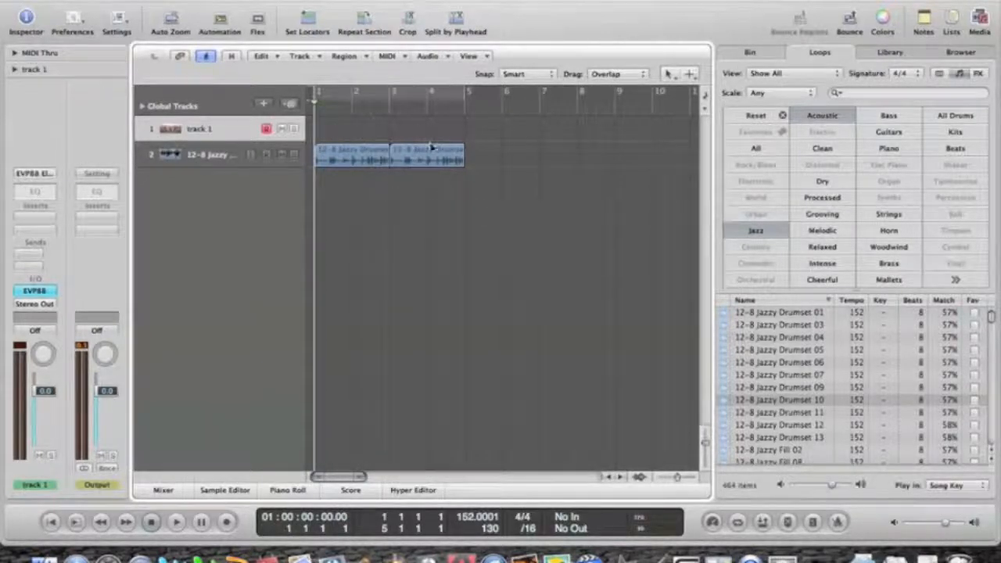
drag(426, 157, 429, 154)
click(442, 198)
Turn on the cycle area from bar 1 to bar 5 and start playback of the two drum regions.
click(380, 104)
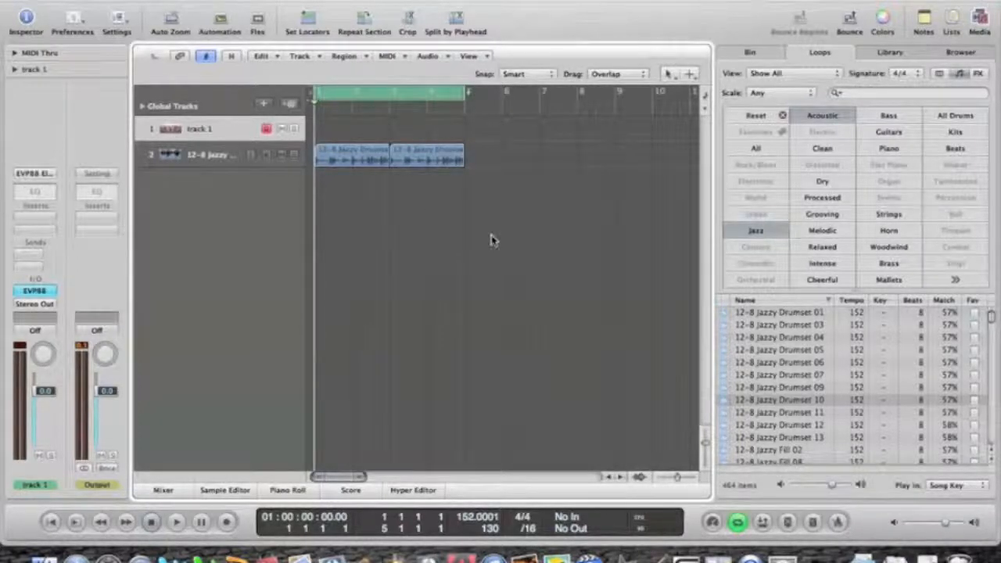
key(space)
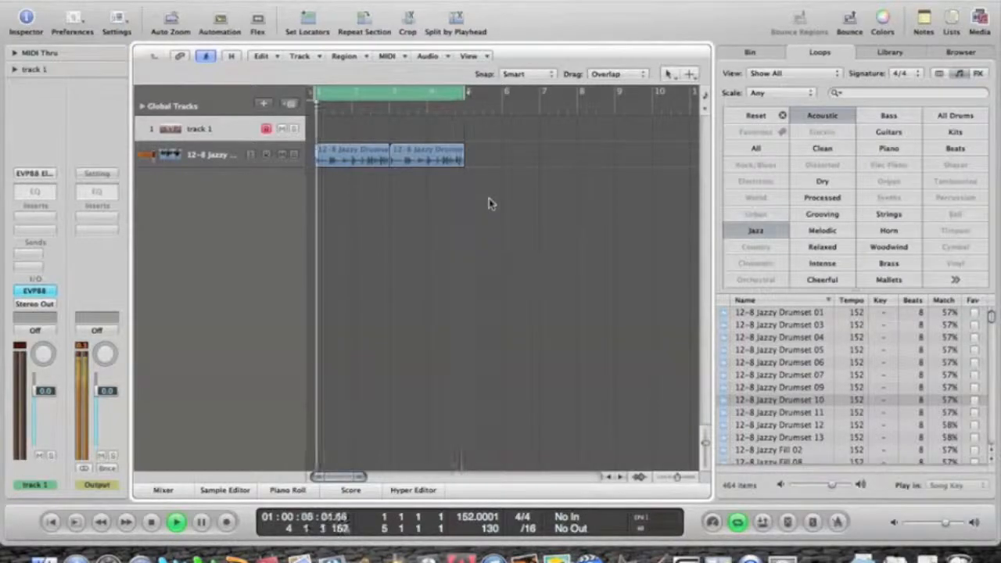
Stop playback and try a cycle area from bar 6 to bar 10, followed by a skip cycle over bars 3 to 5.
key(space)
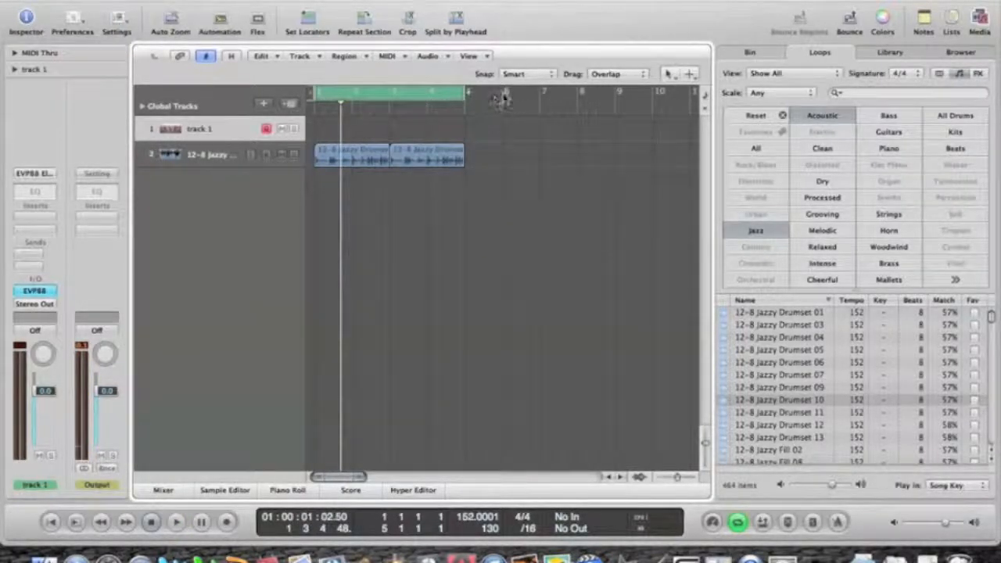
drag(504, 97, 652, 95)
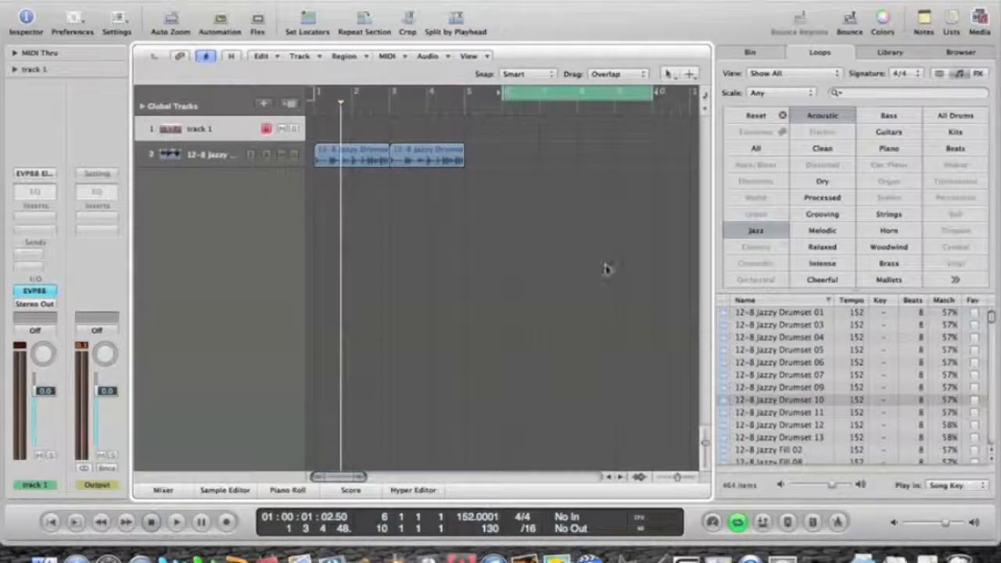
drag(467, 98, 391, 99)
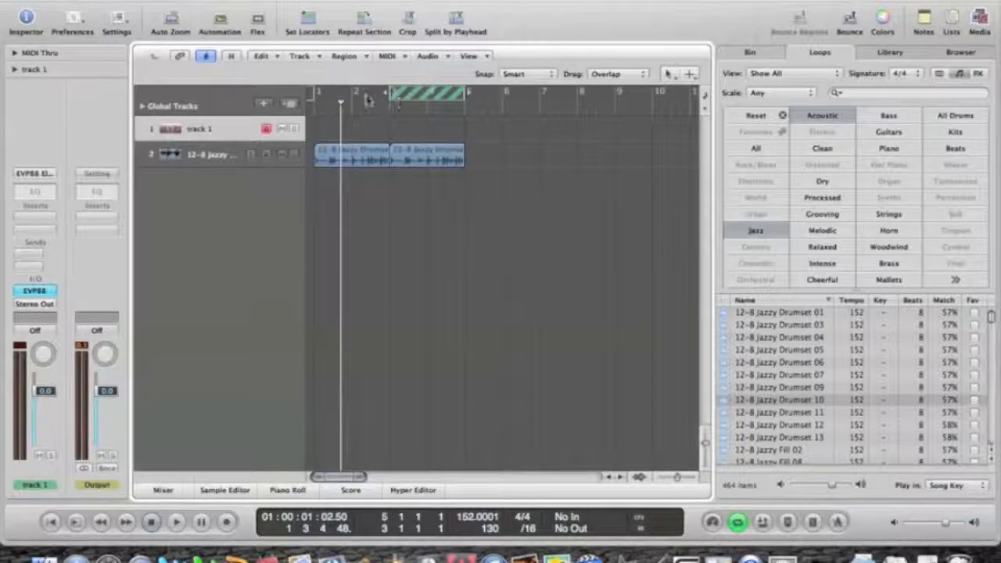
Restore the cycle area to bars 1 to 5 and turn cycle mode off.
drag(504, 97, 653, 97)
drag(581, 104, 393, 81)
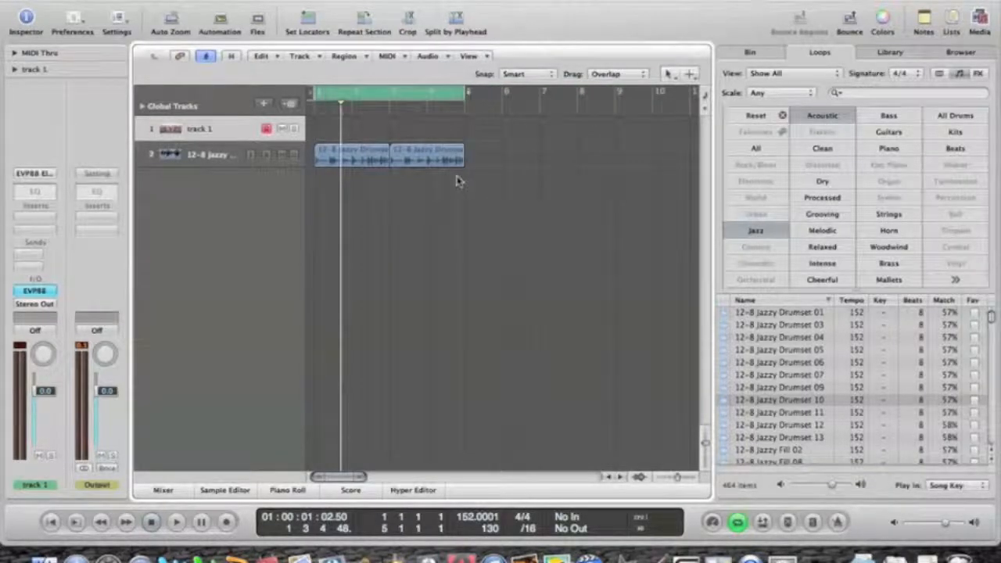
click(406, 93)
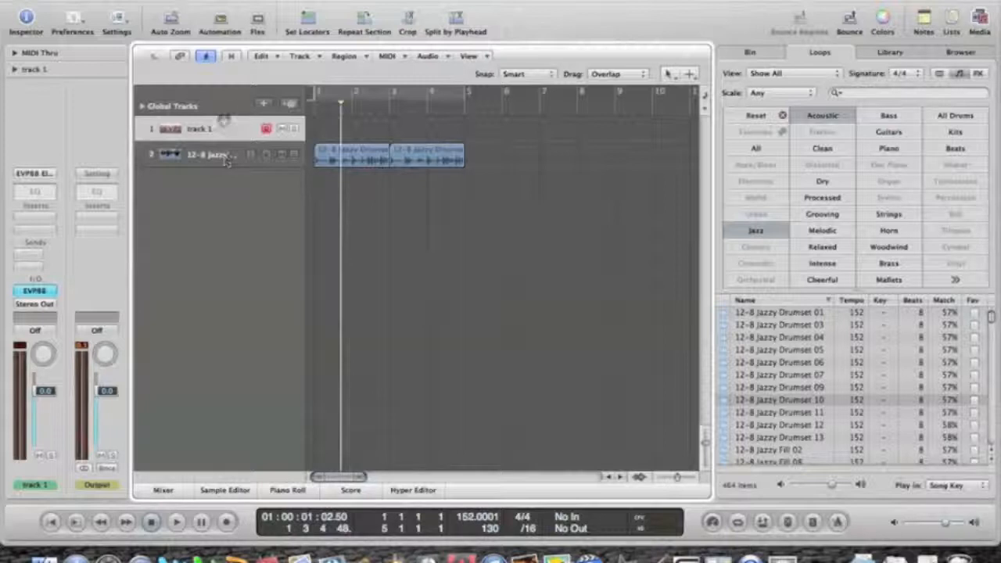
Browse the Acoustic Jazz loops and narrow the results with the Melodic filter.
scroll(843, 397, down, 10)
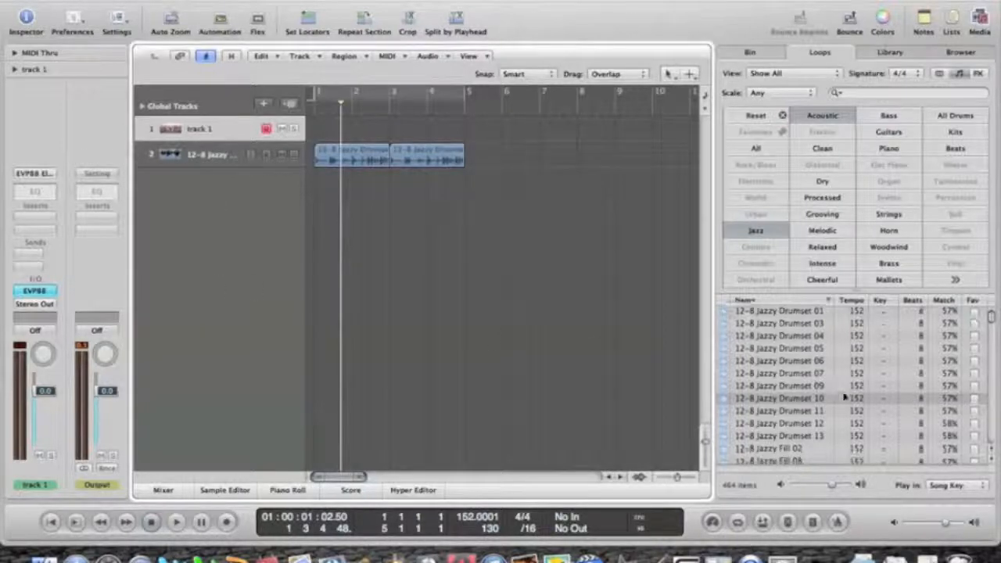
scroll(843, 396, down, 3)
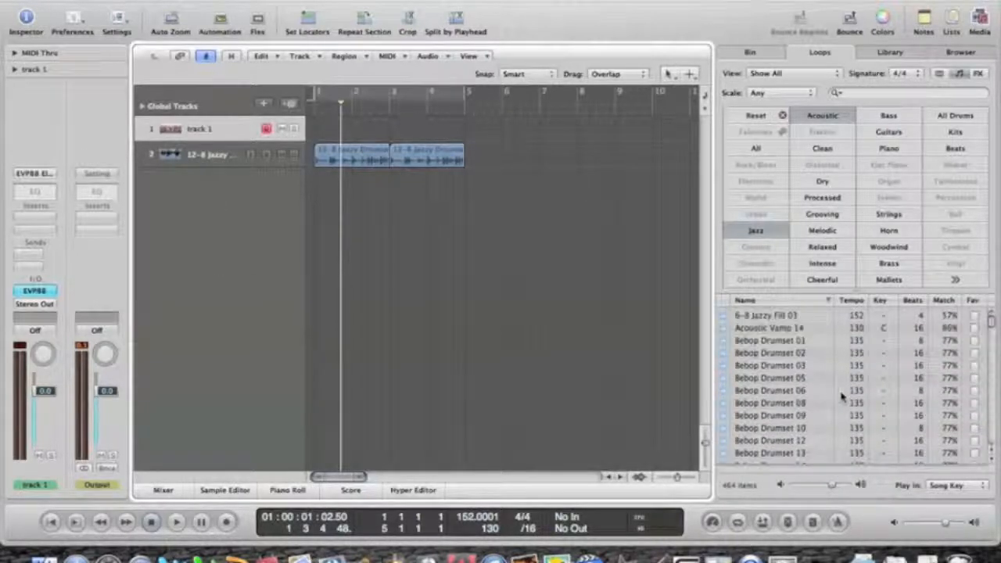
scroll(786, 427, up, 10)
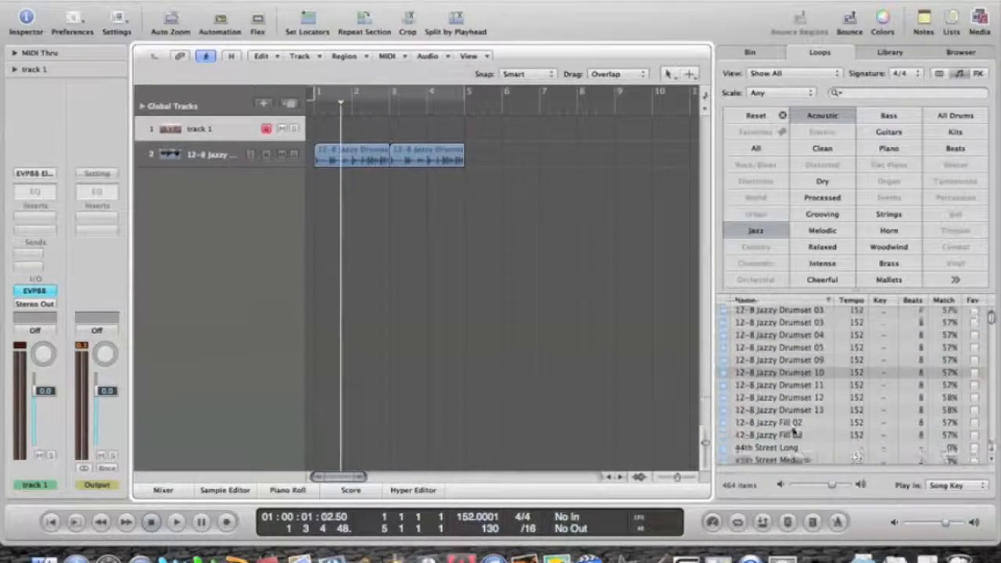
scroll(792, 428, down, 2)
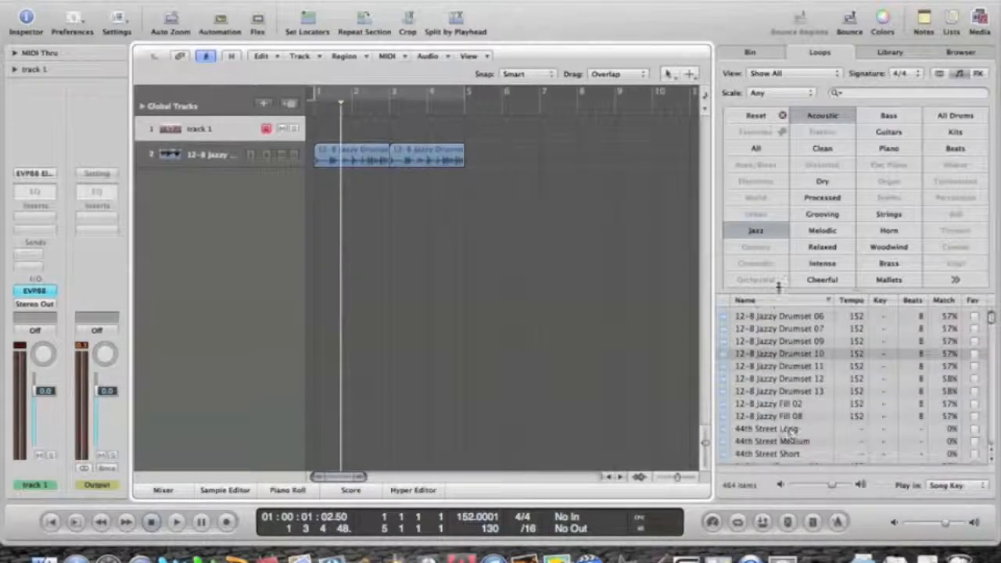
click(823, 230)
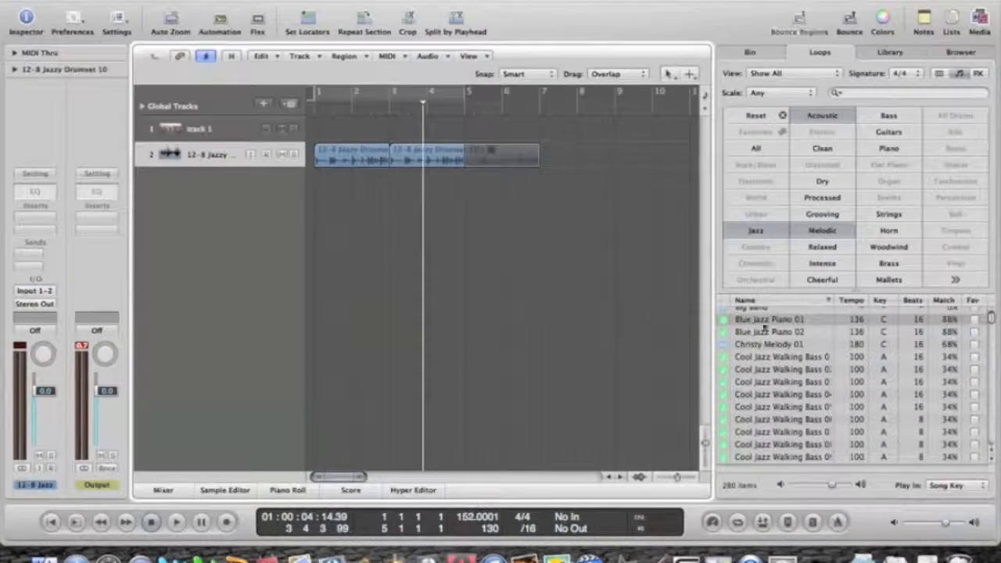
Add the Blue Jazz Piano 01 loop at bar 3 on a new track below the drum track.
drag(764, 322, 655, 327)
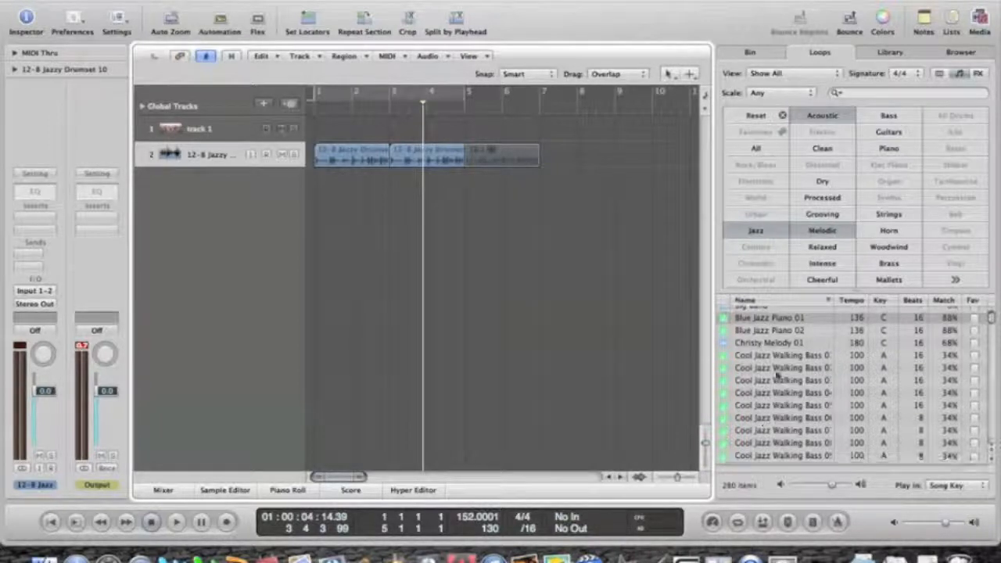
scroll(777, 375, up, 1)
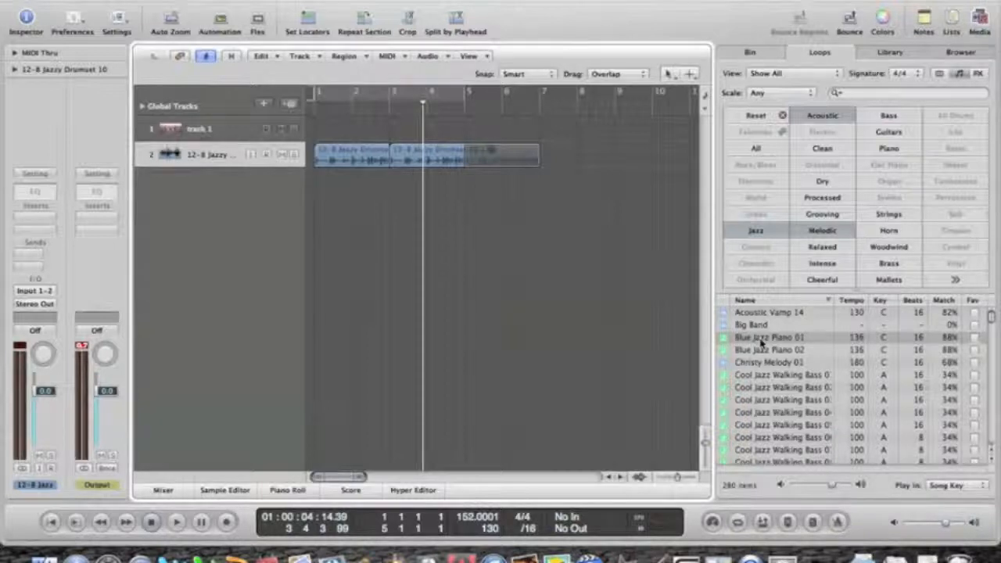
click(761, 342)
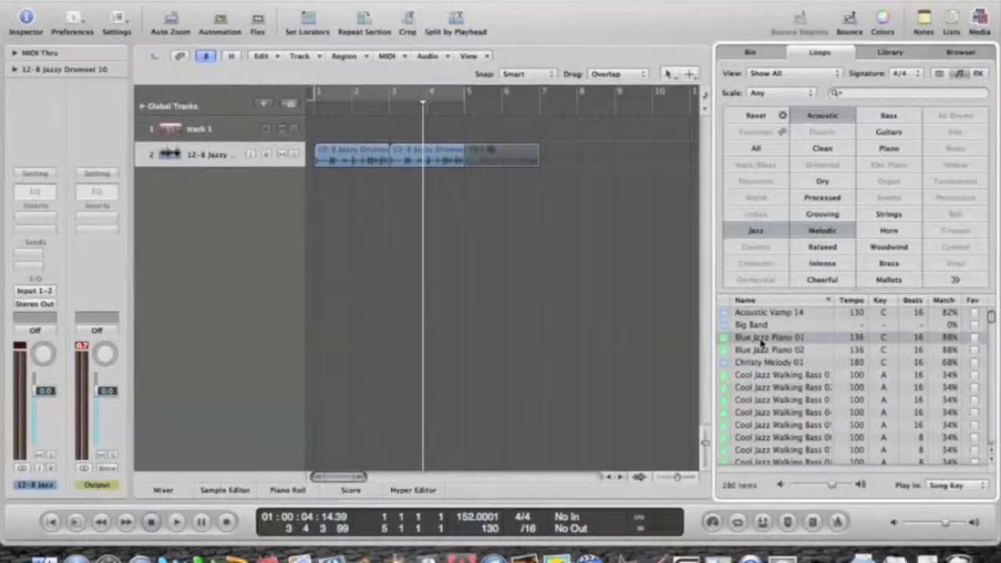
drag(756, 343, 412, 194)
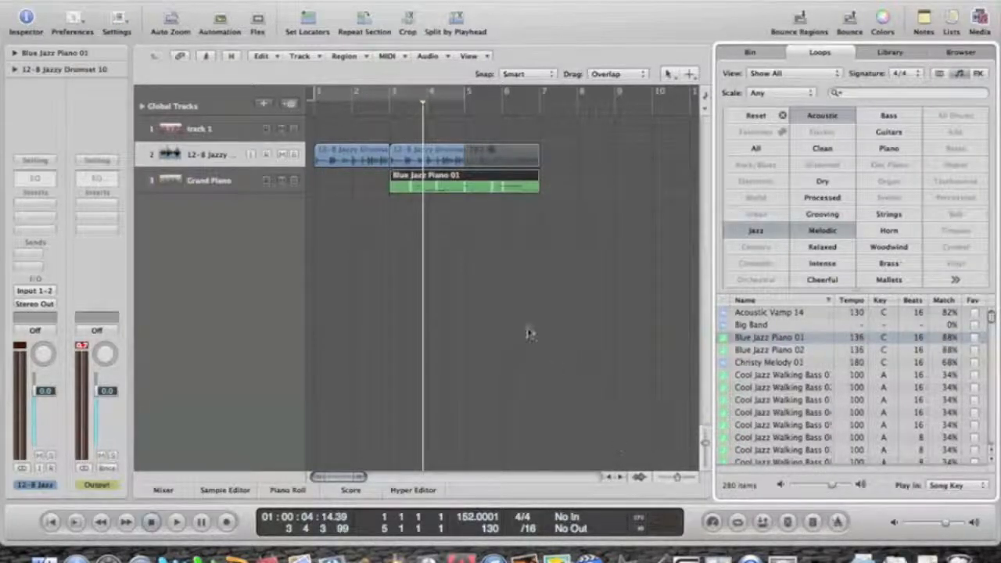
Deselect the piano region, play the drum and piano arrangement from the start, and stop playback.
click(477, 286)
key(Return)
key(space)
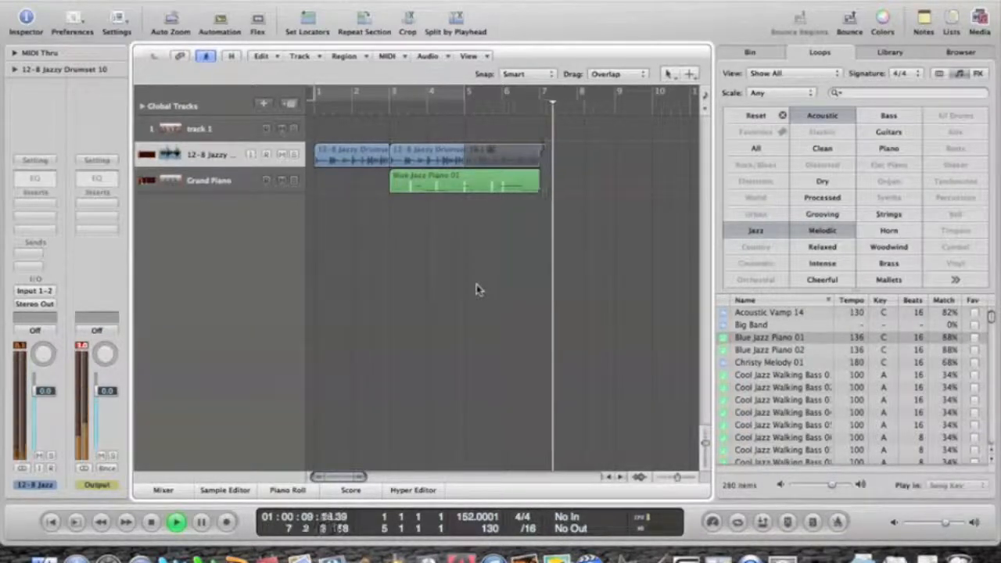
key(space)
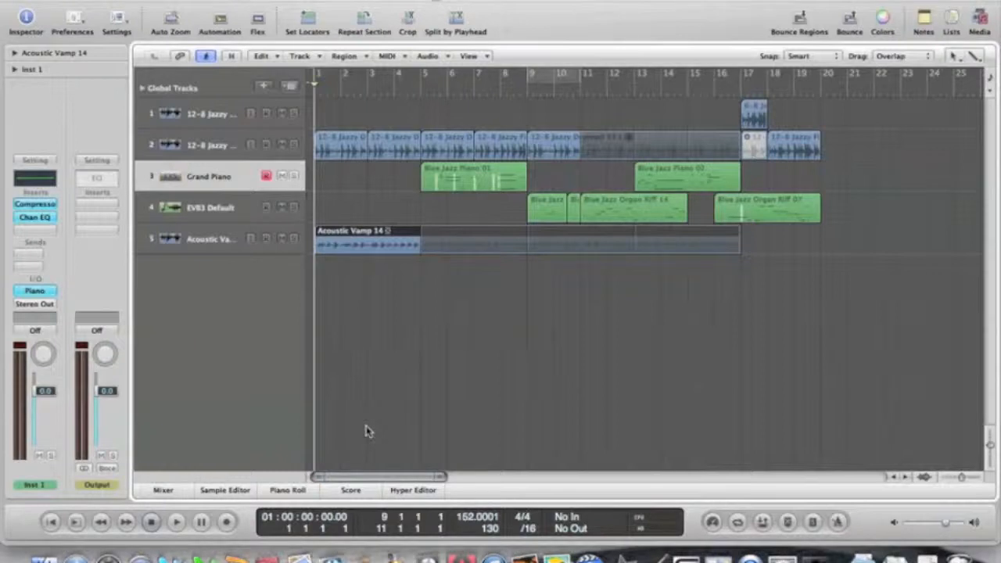
Play the finished five-track arrangement from bar 1 through its last region at bar 20 and stop playback.
click(177, 521)
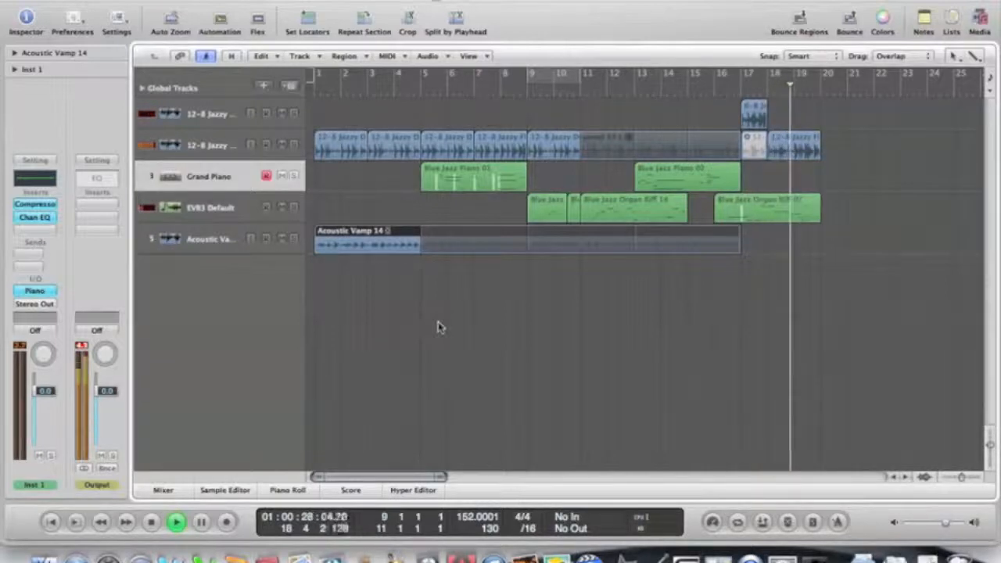
key(space)
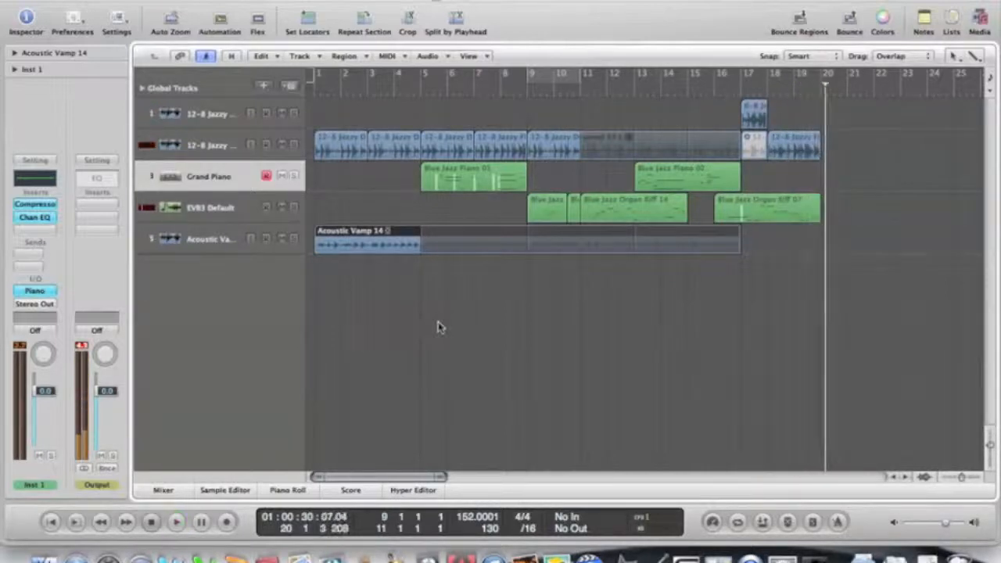